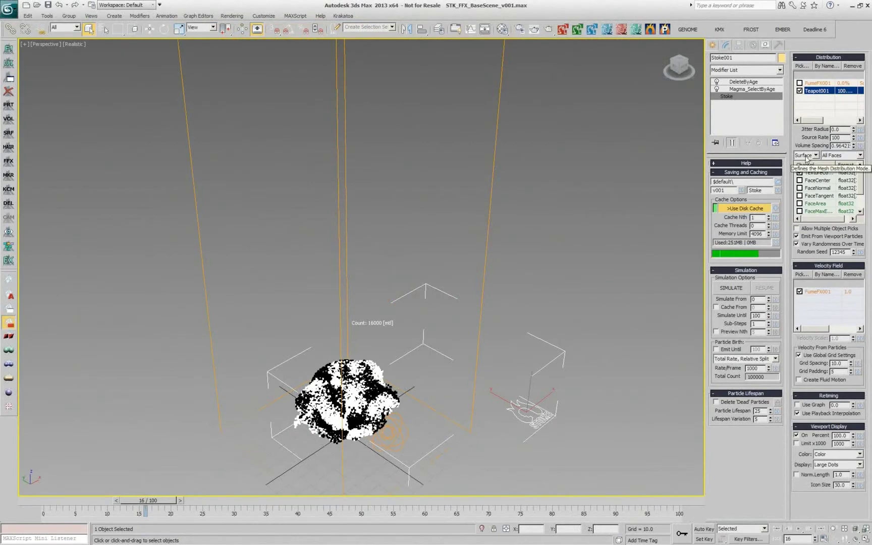
# Switch the Teapot001 source's mesh distribution mode to Volume and finally to Vertices.
pyautogui.click(811, 157)
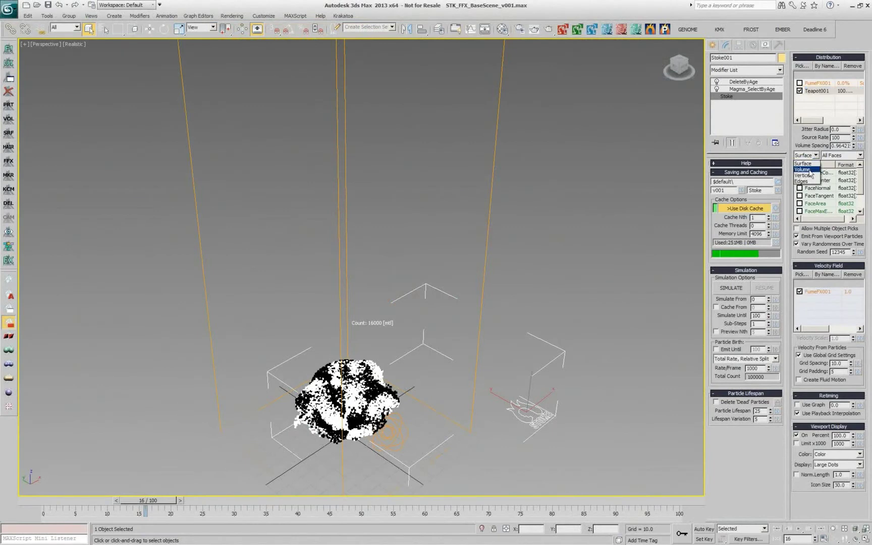
pyautogui.click(805, 169)
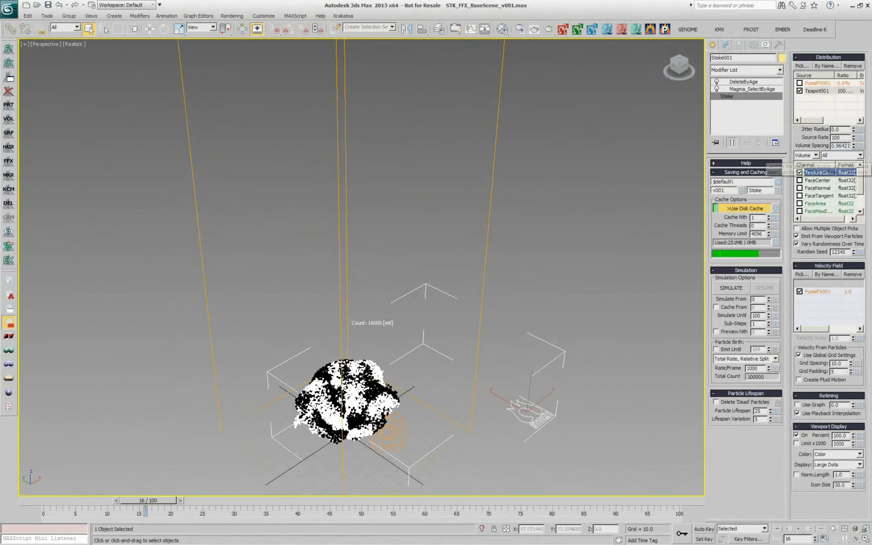
pyautogui.click(803, 157)
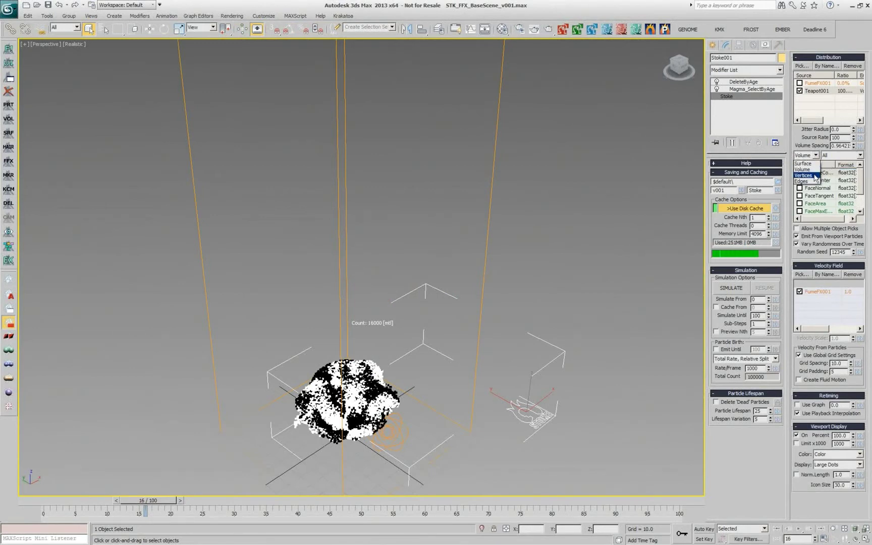
pyautogui.click(816, 177)
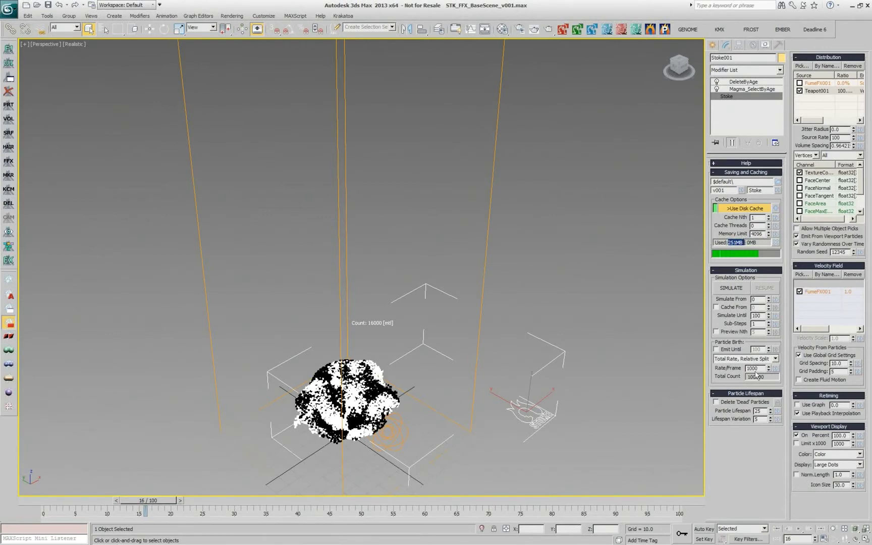
# Set Stoke's Cache Nth value to 10 and run the simulation with vertex emission.
pyautogui.click(725, 241)
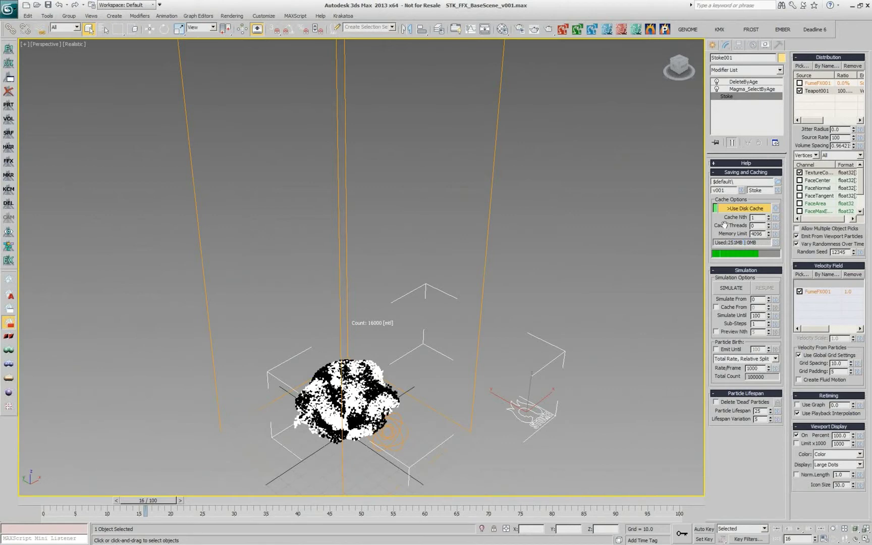
pyautogui.click(769, 216)
pyautogui.click(769, 216)
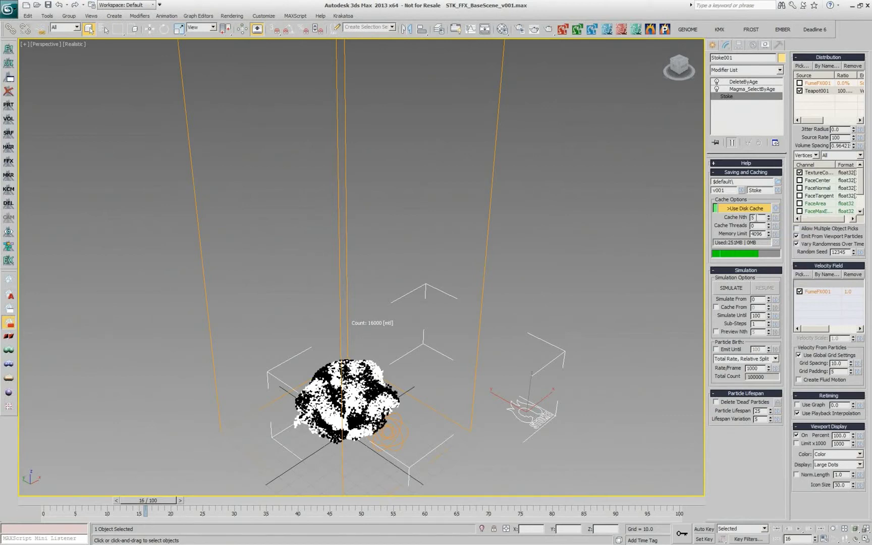
pyautogui.click(776, 217)
pyautogui.click(793, 252)
pyautogui.click(732, 288)
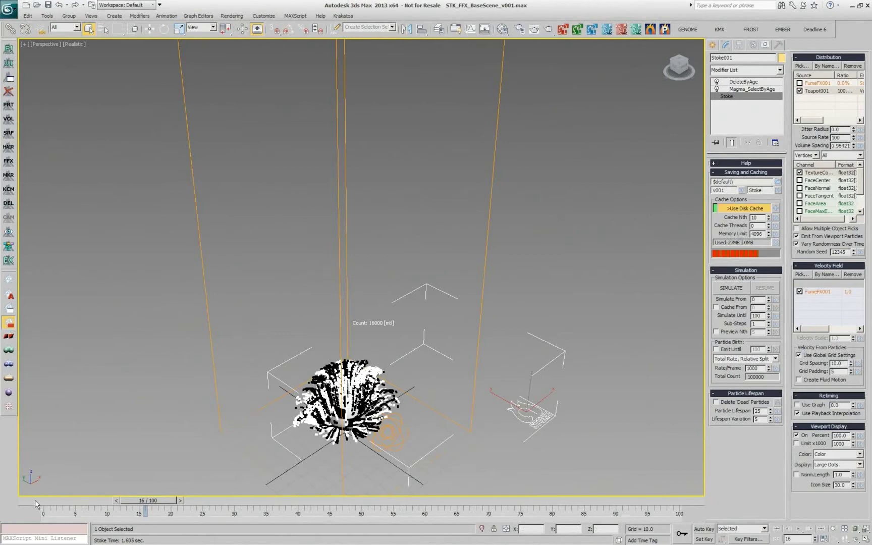
# Scrub the timeline forward to around frame 88 and back to frame 49 to examine the particles emitted from the teapot's vertices.
pyautogui.moveTo(31, 501); pyautogui.dragTo(191, 485)
pyautogui.press('q')
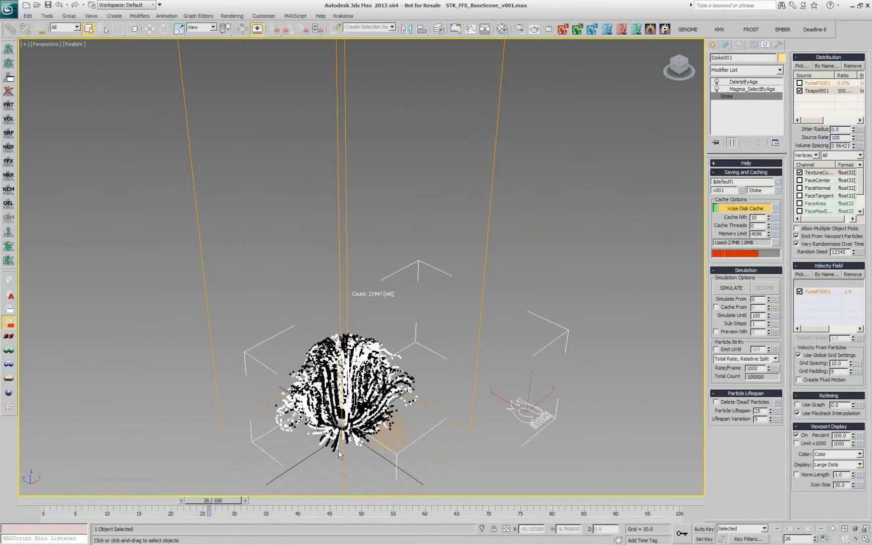
pyautogui.moveTo(225, 506); pyautogui.dragTo(409, 488)
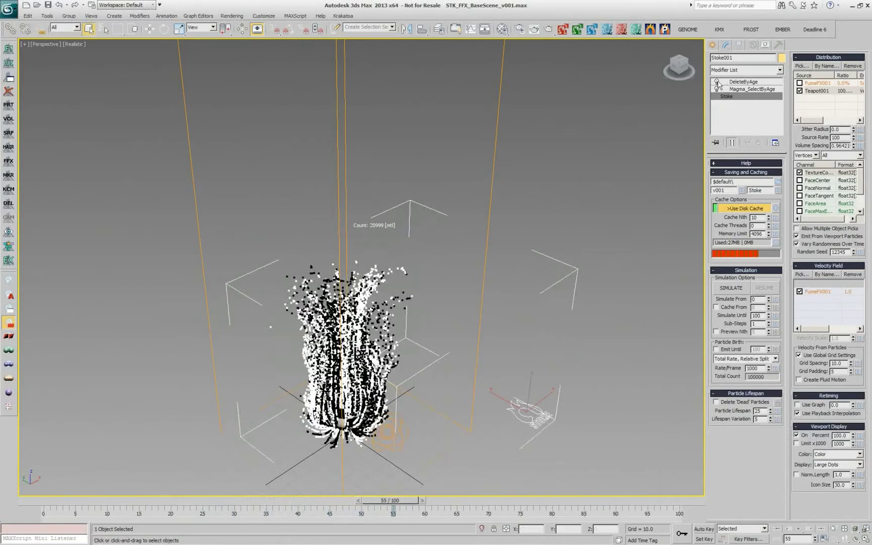
pyautogui.moveTo(404, 501); pyautogui.dragTo(615, 502)
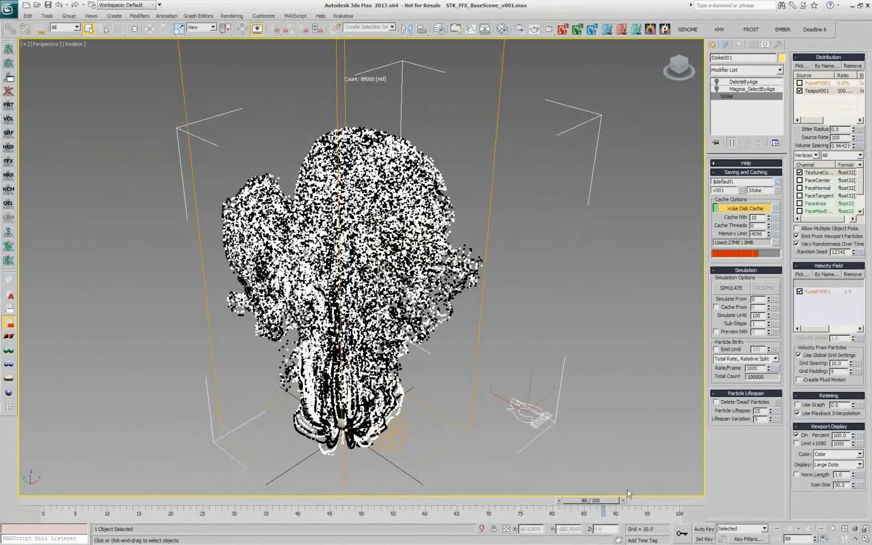
pyautogui.moveTo(590, 500); pyautogui.dragTo(359, 501)
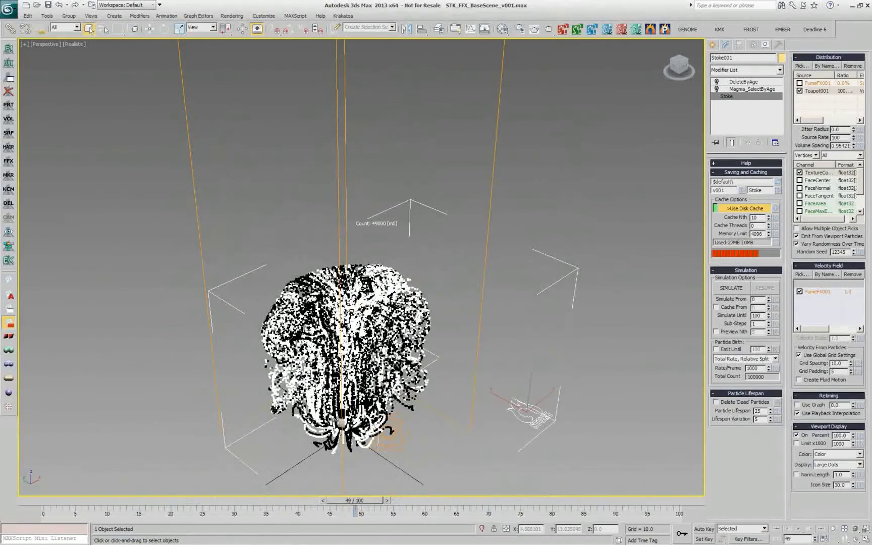
# Select the Teapot001 object through Stoke's distribution source list and add a Mesh Select modifier at vertex level.
pyautogui.click(397, 412)
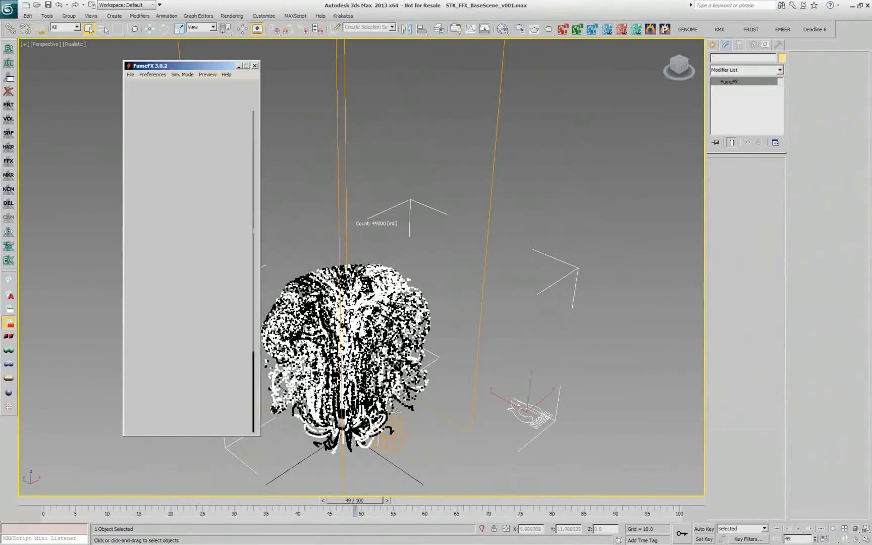
pyautogui.click(528, 411)
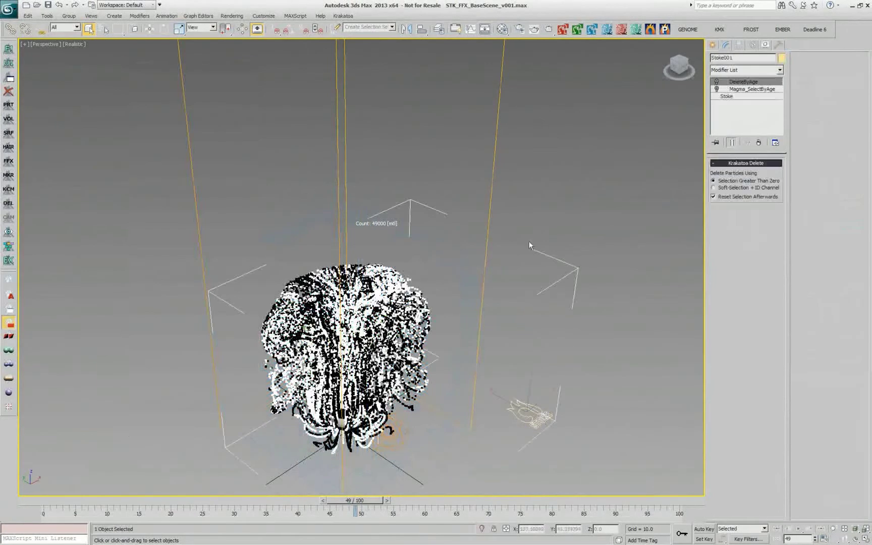
pyautogui.click(727, 96)
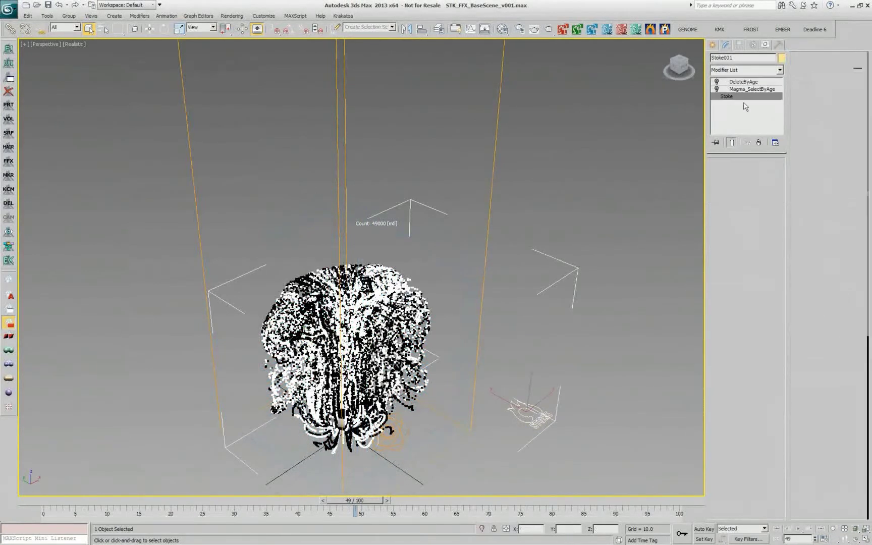
pyautogui.rightClick(816, 93)
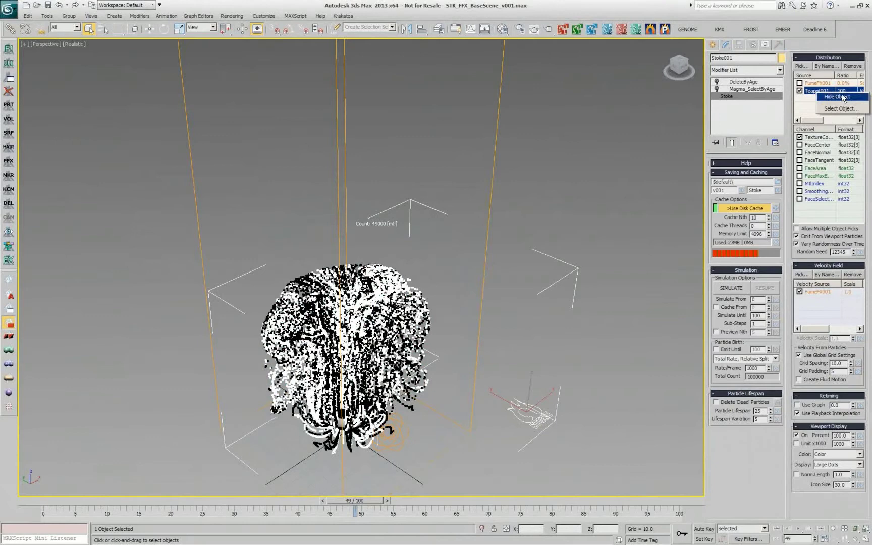
pyautogui.click(833, 109)
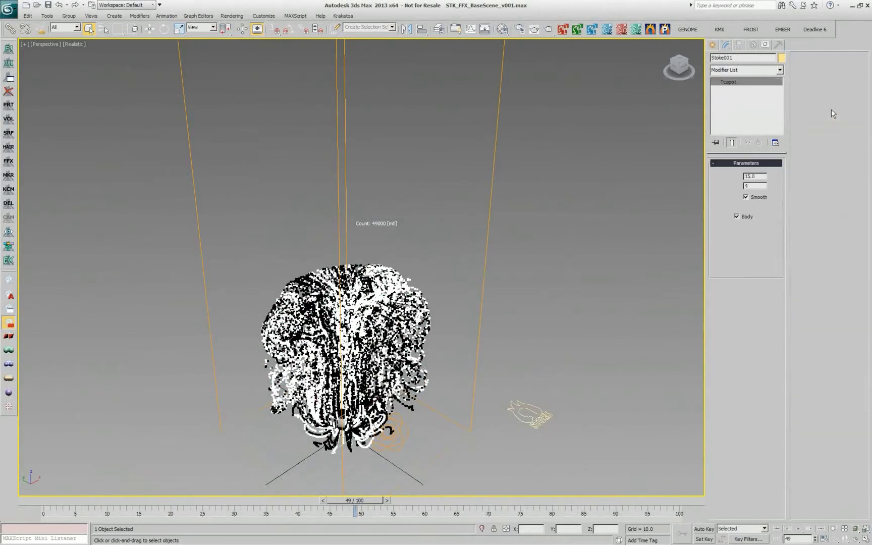
pyautogui.click(740, 70)
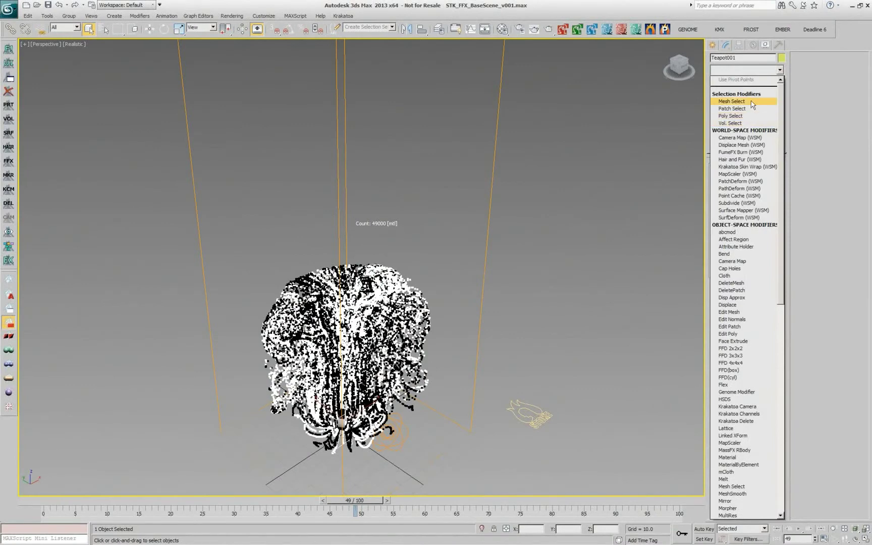
pyautogui.click(735, 101)
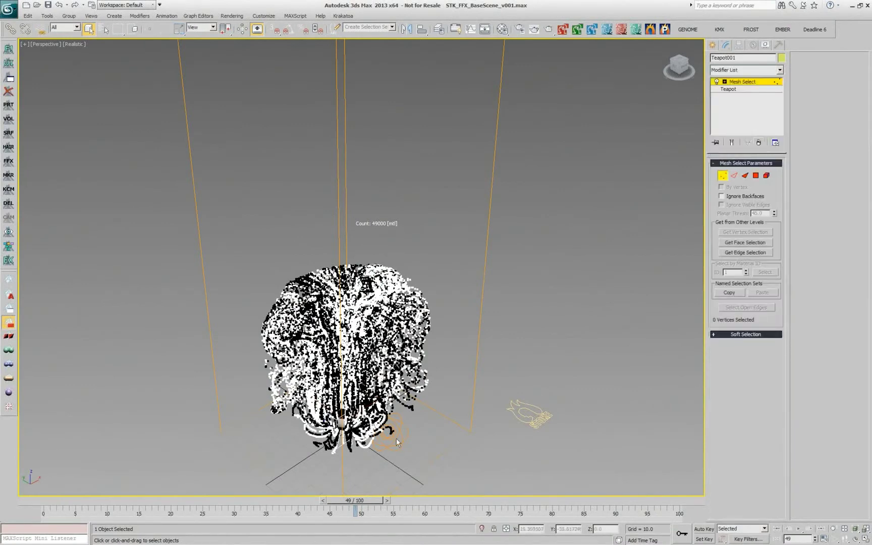
# Return to frame 0, select a group of the teapot's body vertices and enable Use Soft Selection.
pyautogui.click(26, 504)
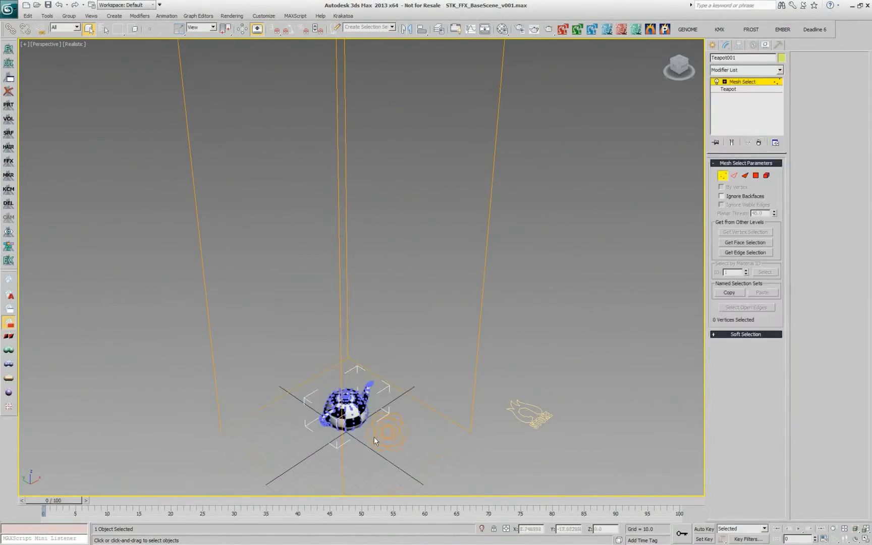
pyautogui.moveTo(347, 405); pyautogui.dragTo(348, 402)
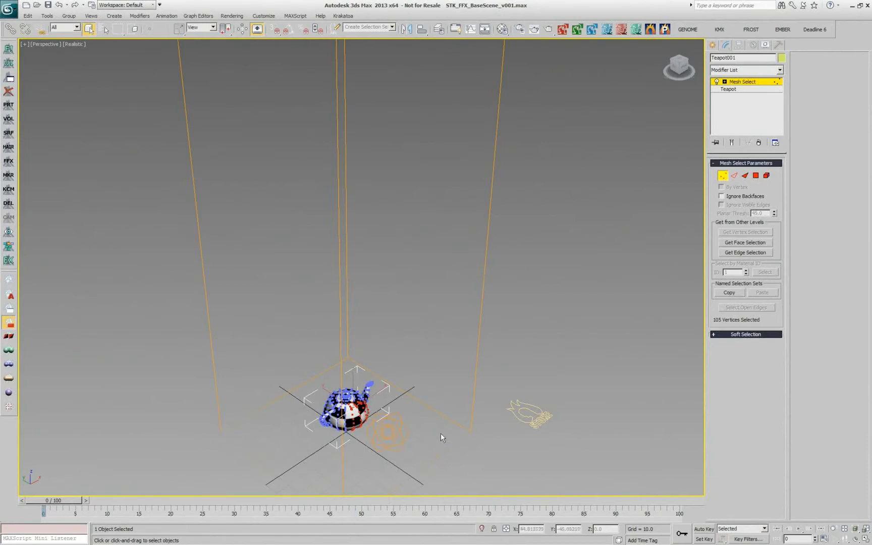
pyautogui.click(735, 334)
pyautogui.click(737, 345)
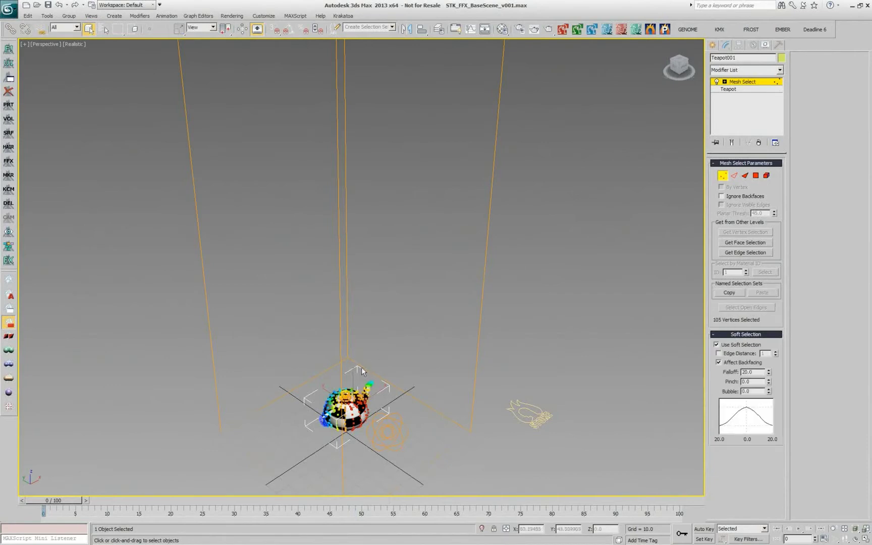
# Add a Turn to Mesh modifier above the teapot's Mesh Select.
pyautogui.click(771, 70)
pyautogui.moveTo(781, 107); pyautogui.dragTo(779, 353)
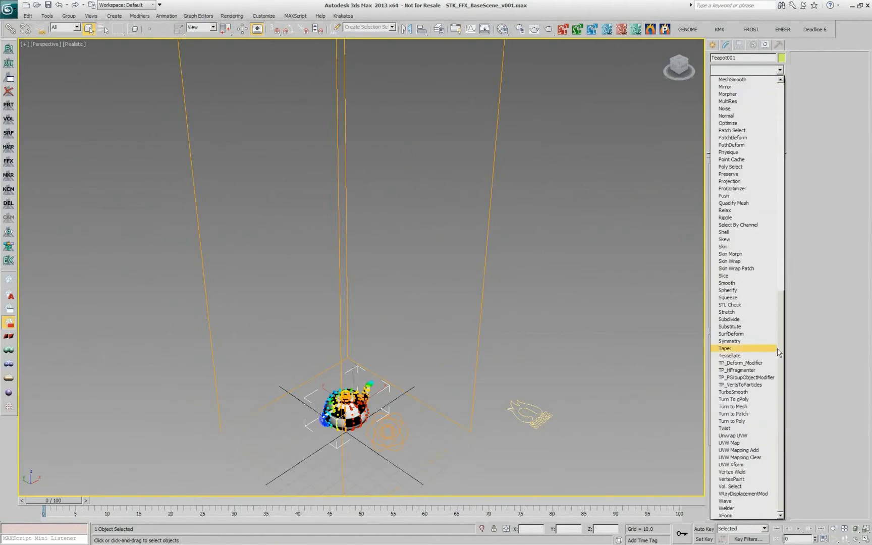
pyautogui.click(754, 407)
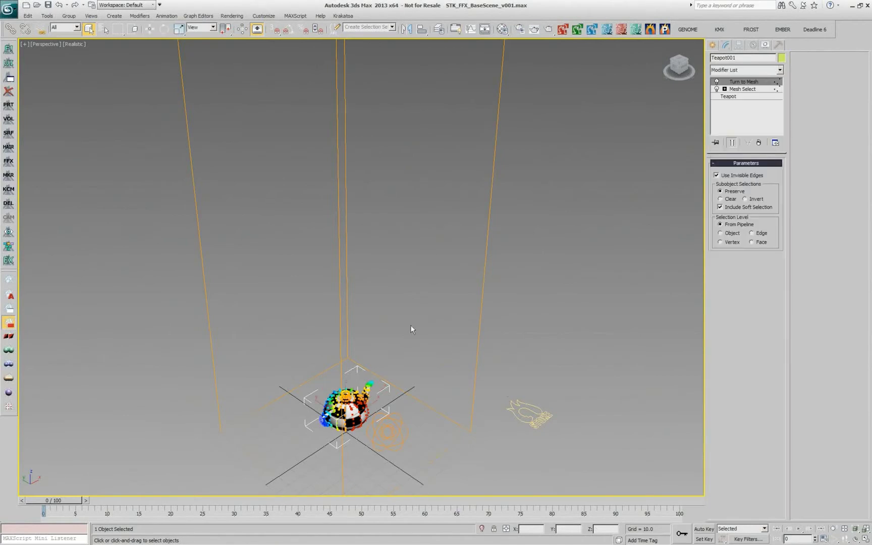
# Select the Stoke object, restrict Teapot001's vertex emission to Vertex Soft Selection and rerun the simulation.
pyautogui.click(538, 419)
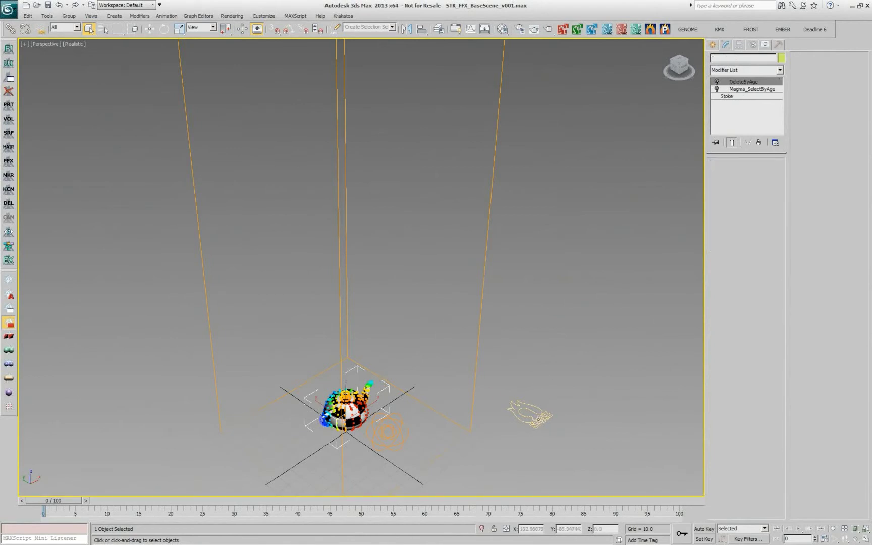
pyautogui.click(749, 97)
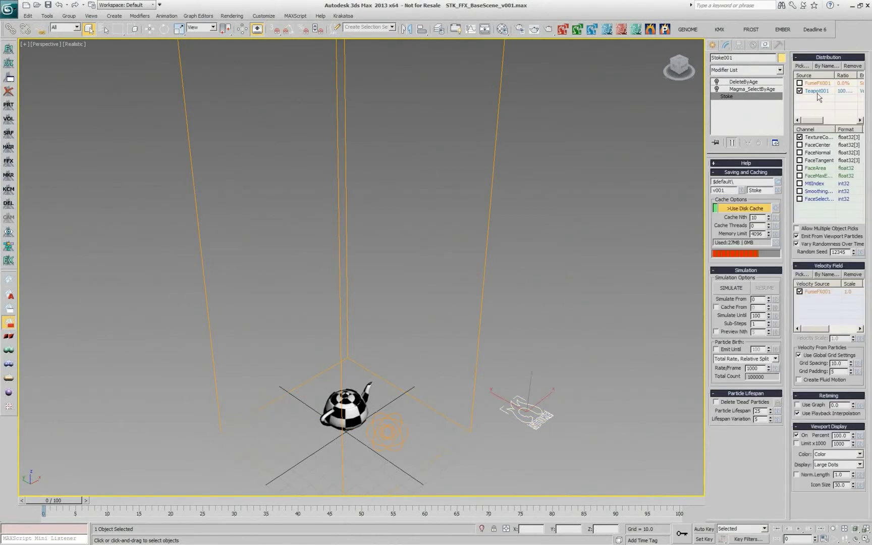
pyautogui.click(818, 92)
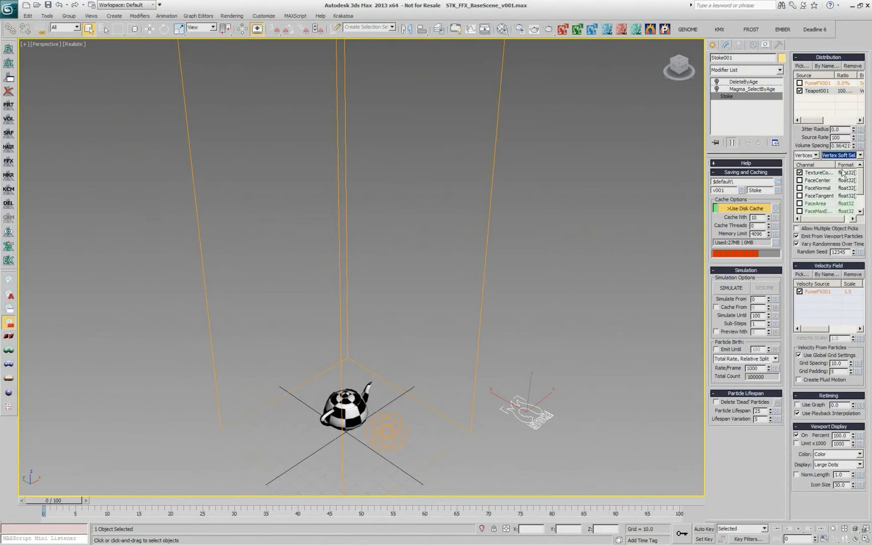
pyautogui.click(731, 288)
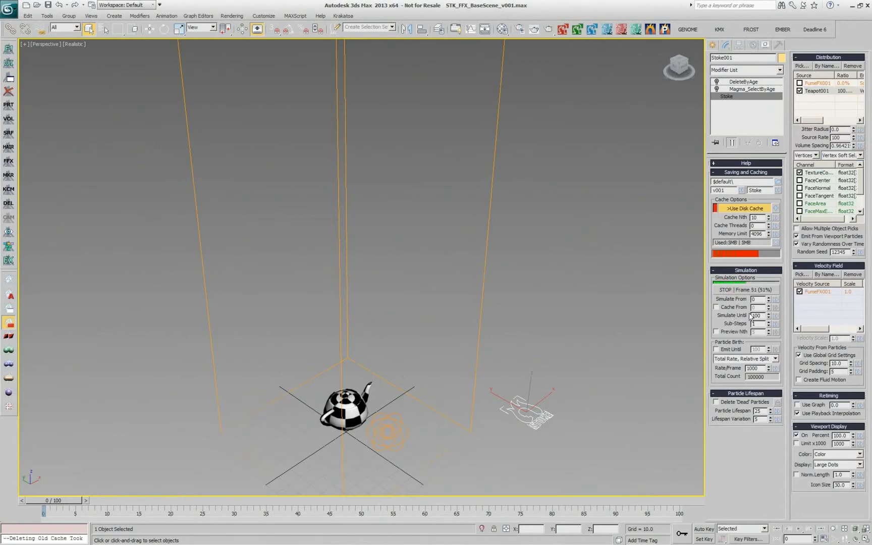
# Scrub to frames 22 and 54 and orbit around the teapot to examine the soft-selection-based vertex emission.
pyautogui.moveTo(94, 500); pyautogui.dragTo(186, 501)
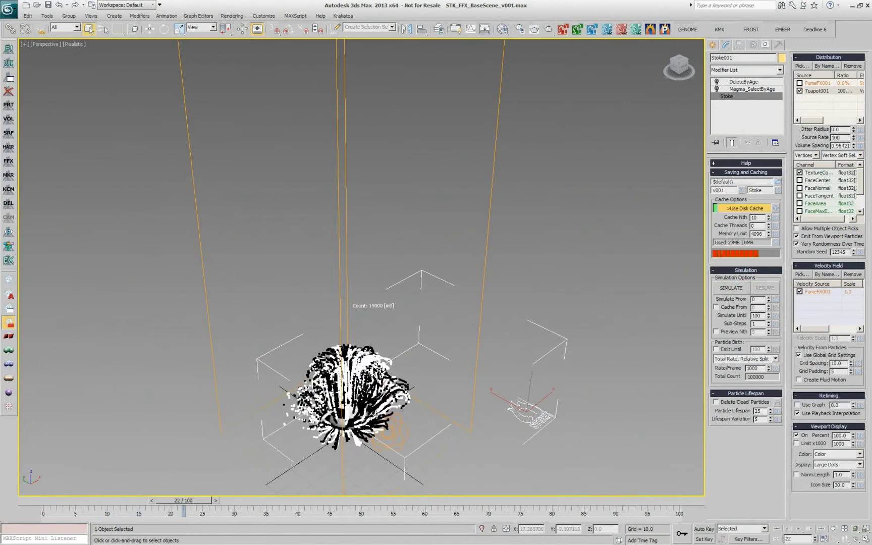
pyautogui.keyDown('alt'); pyautogui.moveTo(376, 415); pyautogui.dragTo(474, 385, button='middle'); pyautogui.keyUp('alt')
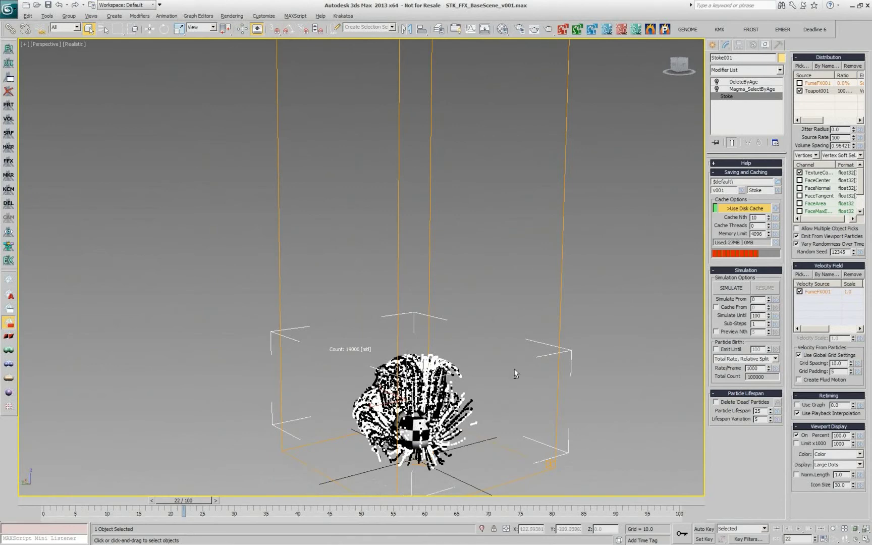
pyautogui.keyDown('alt'); pyautogui.moveTo(486, 407); pyautogui.dragTo(485, 409, button='middle'); pyautogui.keyUp('alt')
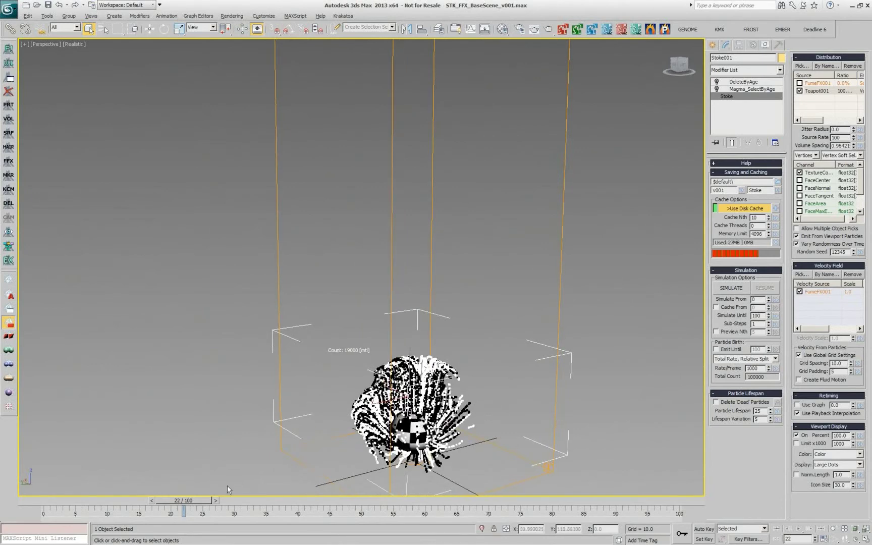
pyautogui.moveTo(206, 497); pyautogui.dragTo(402, 506)
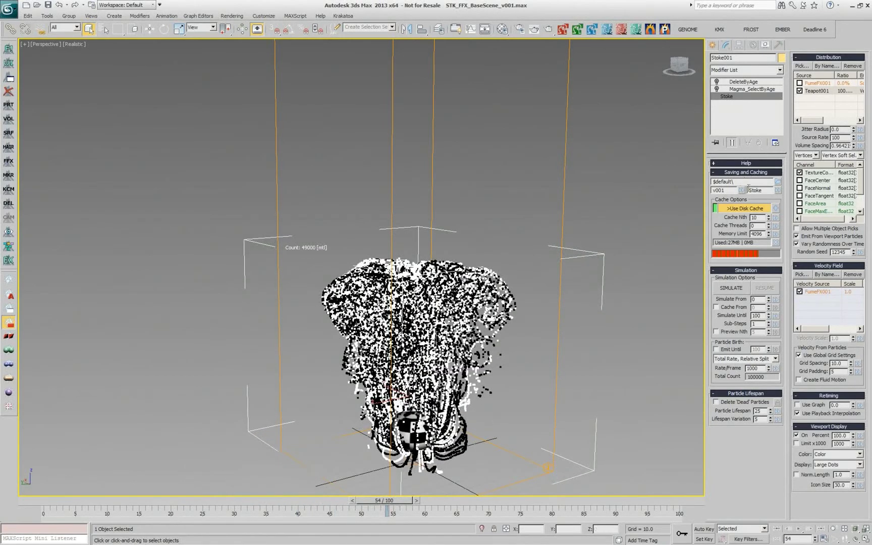
# Change Teapot001's distribution mode to Edges, keep Vertex Soft Selection as the emission selection, and rerun the simulation.
pyautogui.click(859, 155)
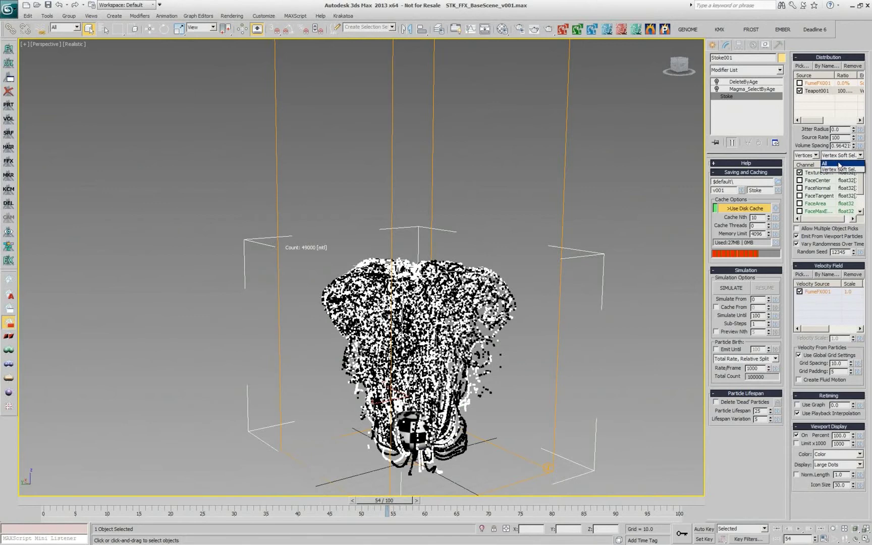
pyautogui.click(841, 157)
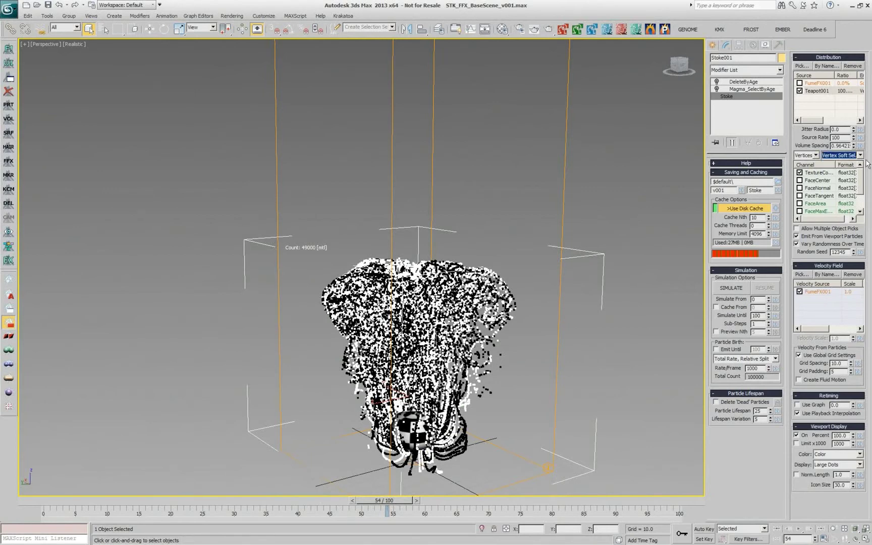
pyautogui.click(809, 155)
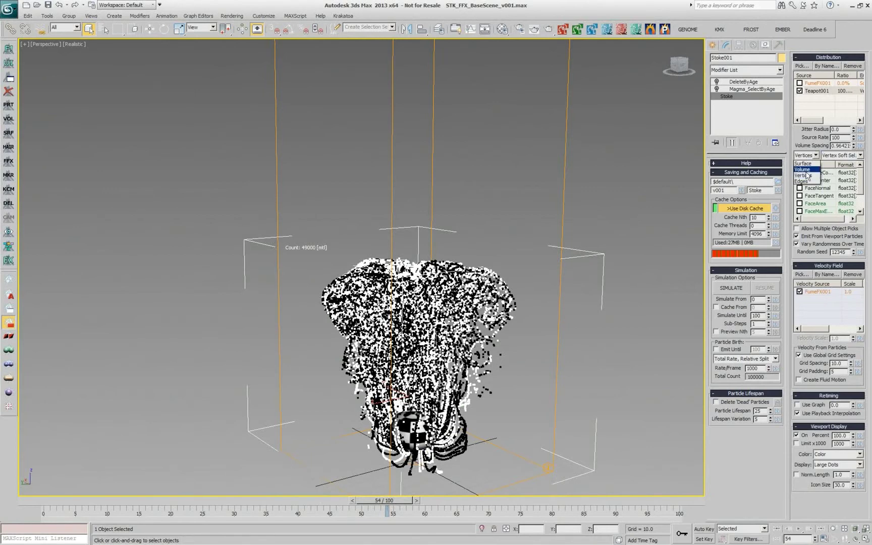
pyautogui.click(806, 168)
pyautogui.click(839, 155)
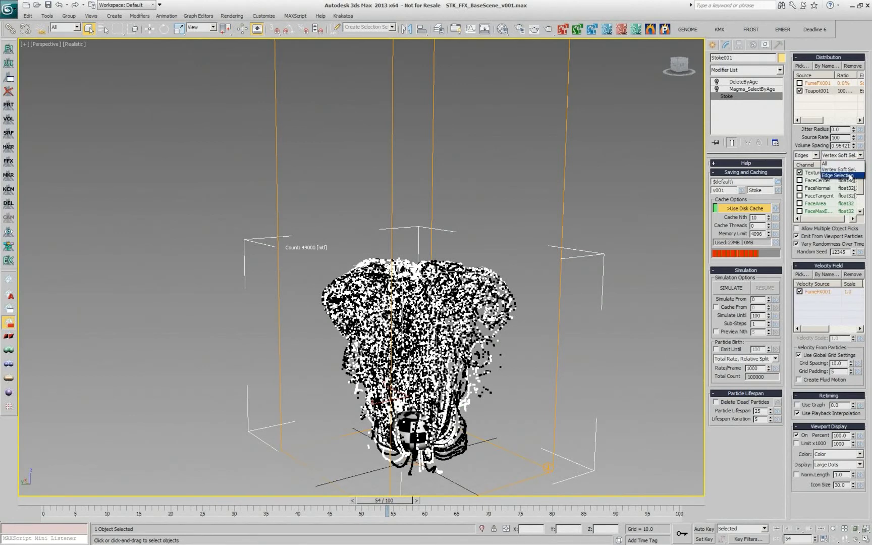
pyautogui.click(851, 170)
pyautogui.click(741, 289)
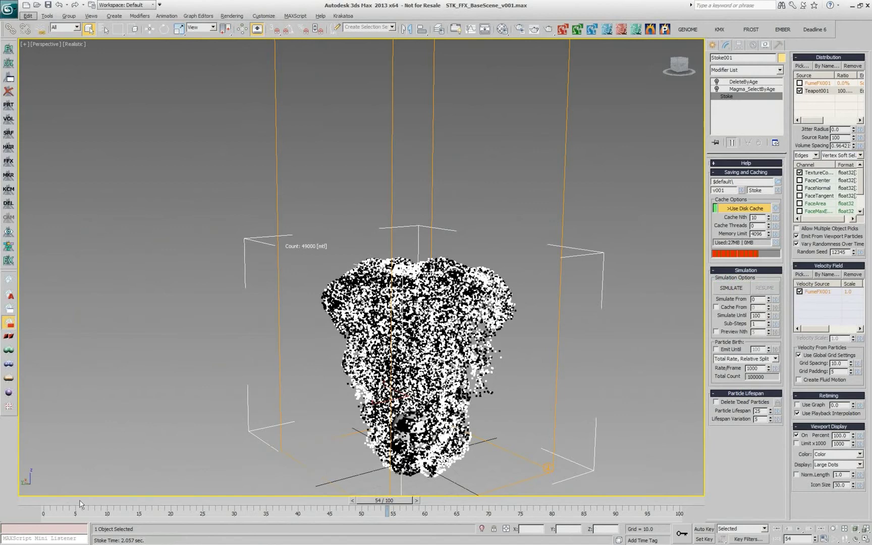
# Scrub to frame 9 and frame the teapot up close to examine the particles emitted from its edges.
pyautogui.moveTo(79, 500); pyautogui.dragTo(117, 500)
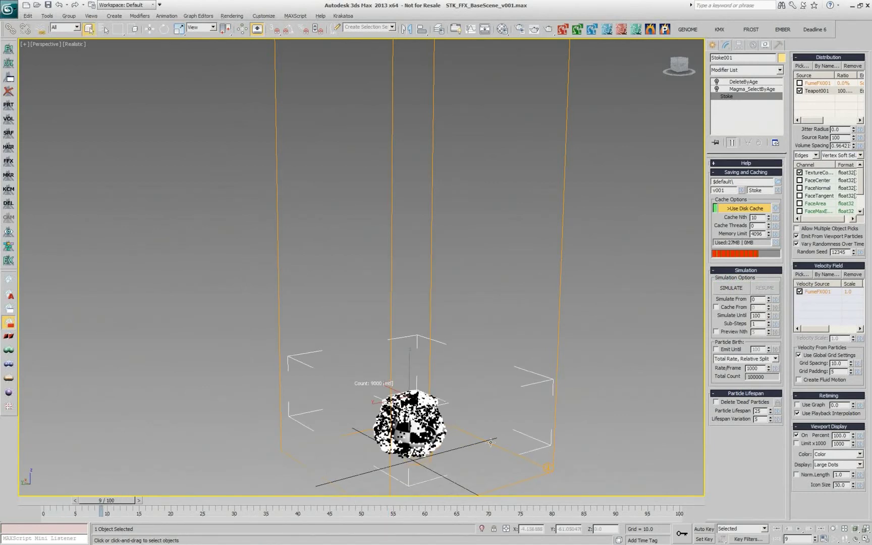
pyautogui.keyDown('alt'); pyautogui.moveTo(471, 446); pyautogui.dragTo(338, 440, button='middle'); pyautogui.keyUp('alt')
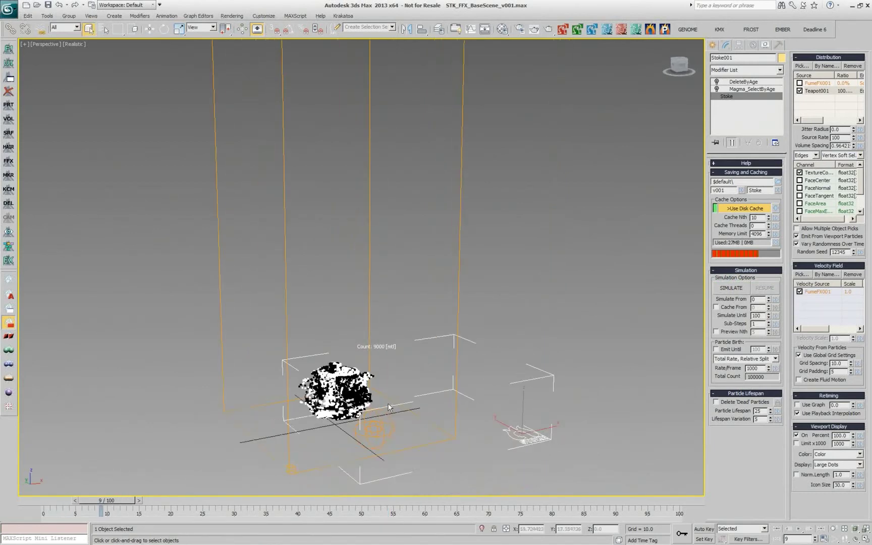
pyautogui.click(677, 452)
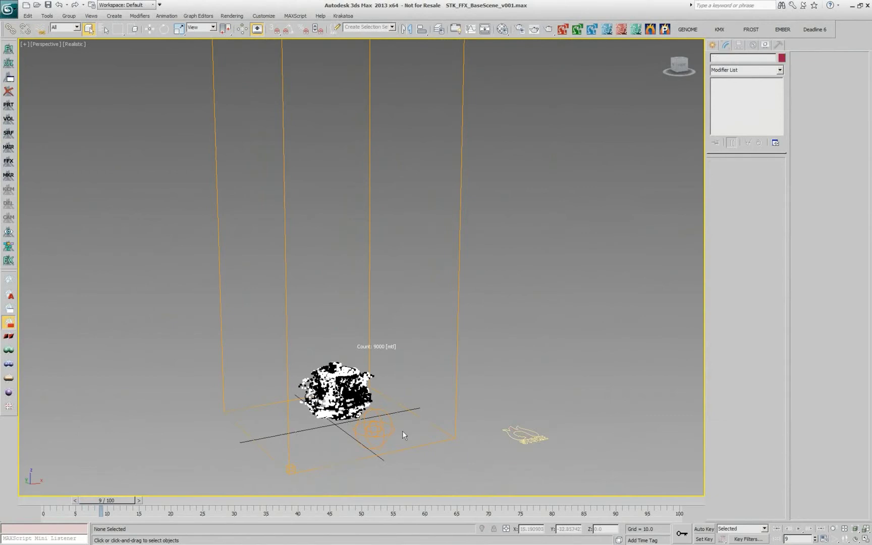
pyautogui.scroll(3, 319, 447)
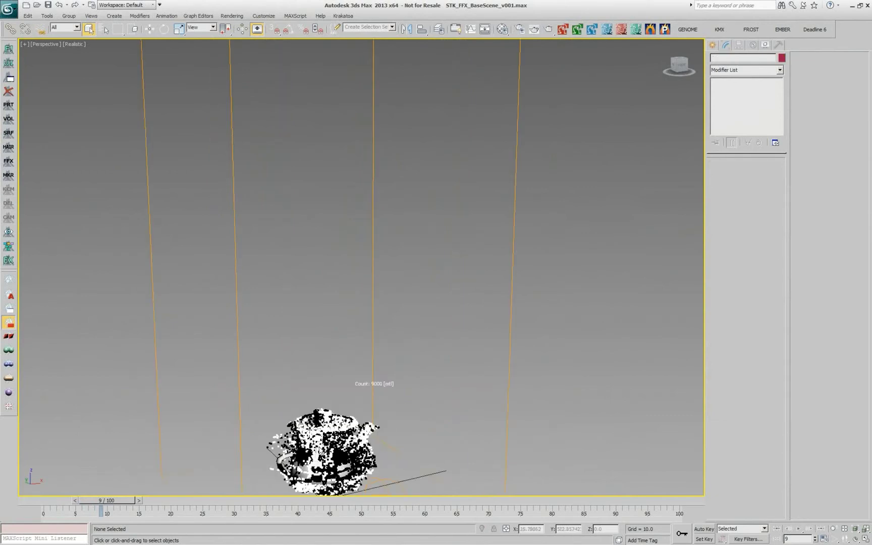
pyautogui.click(319, 447)
pyautogui.moveTo(319, 447); pyautogui.dragTo(427, 319, button='middle')
pyautogui.scroll(4, 428, 321)
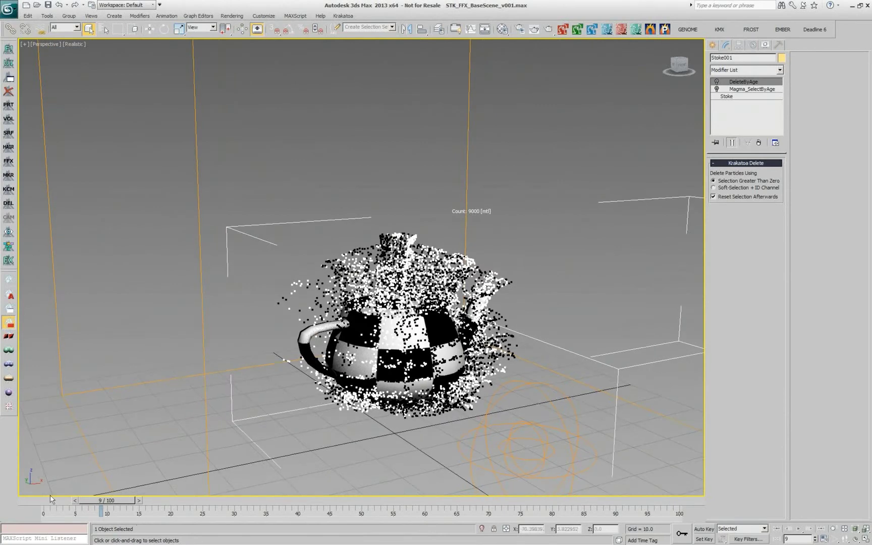
# Play forward from frame 0 to frame 12 to examine how the particles leave the teapot's edges.
pyautogui.click(50, 495)
pyautogui.press('Home')
pyautogui.click(86, 500)
pyautogui.click(91, 499)
pyautogui.moveTo(97, 501); pyautogui.dragTo(150, 498)
pyautogui.click(149, 500)
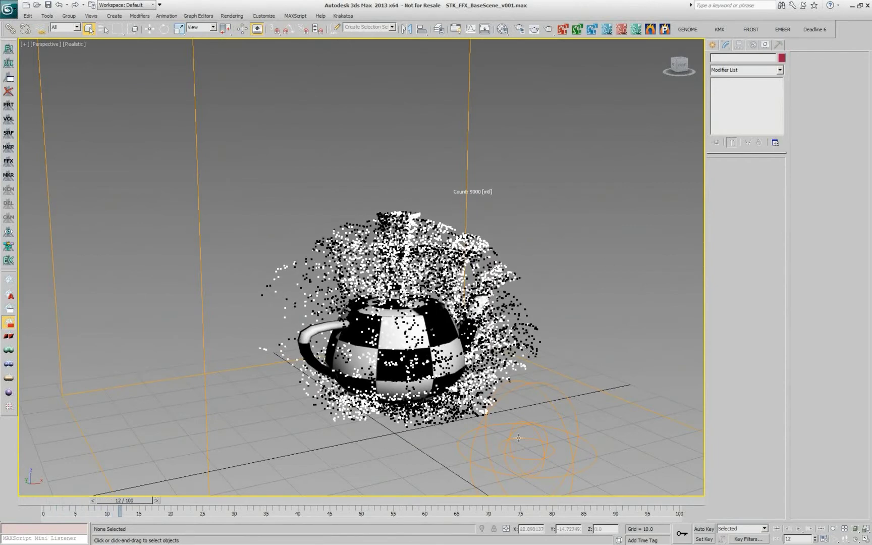
# Remove the DeleteByAge and Magma_SelectByAge modifiers from the Stoke object.
pyautogui.click(488, 257)
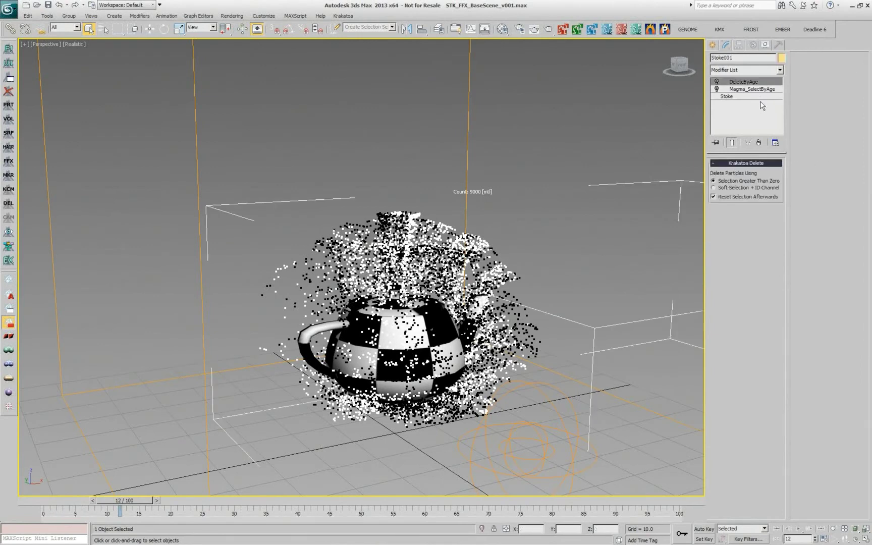
pyautogui.click(759, 142)
pyautogui.click(758, 142)
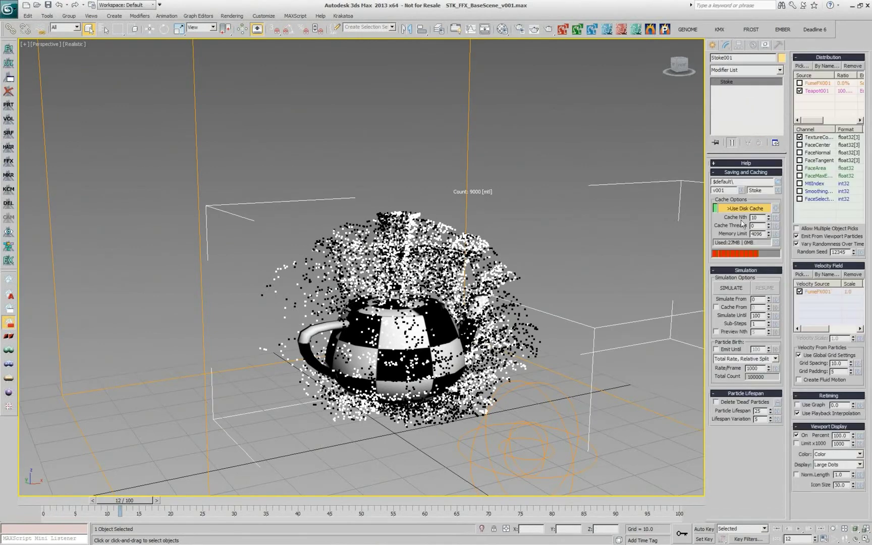
# Set Stoke's Cache Nth to 1 and rerun the simulation.
pyautogui.click(775, 220)
pyautogui.click(785, 227)
pyautogui.click(734, 288)
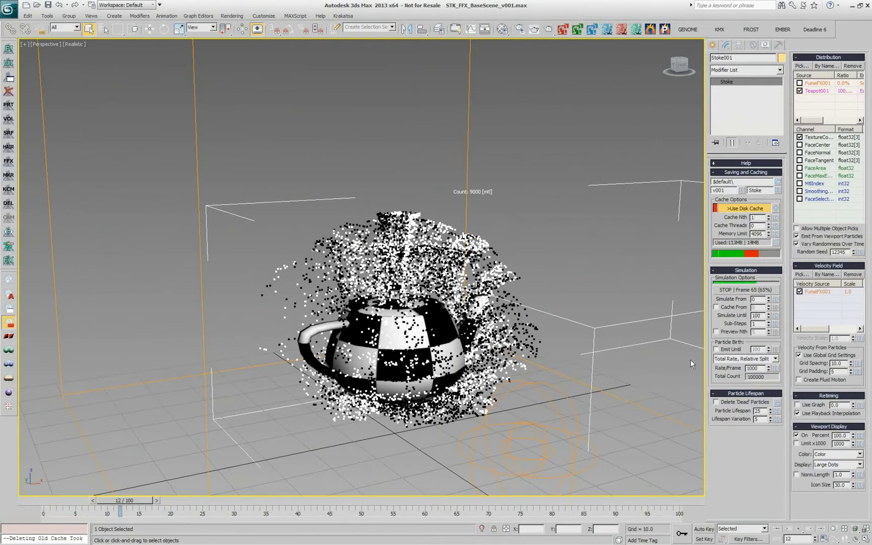
# Advance frame by frame from 0, then scrub to frame 13, to examine the edge emission cached on every frame.
pyautogui.click(47, 501)
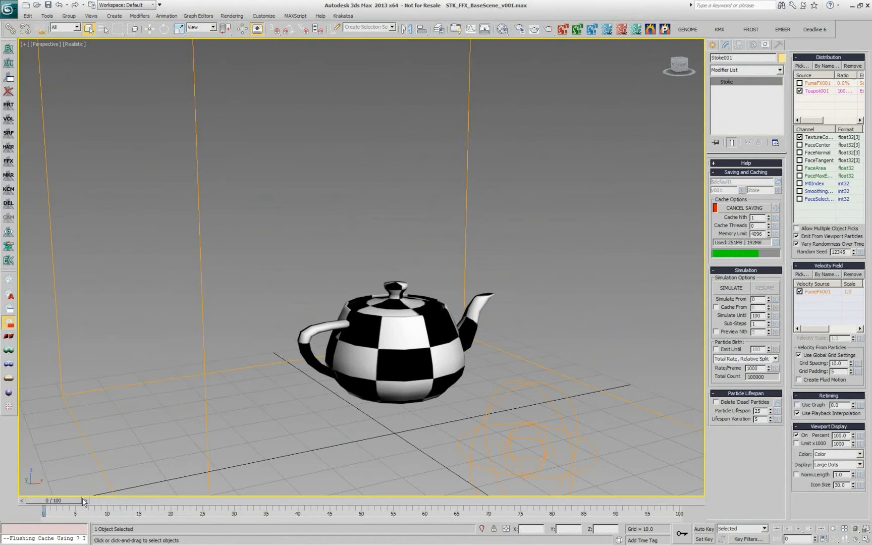
pyautogui.click(85, 499)
pyautogui.click(92, 500)
pyautogui.click(98, 500)
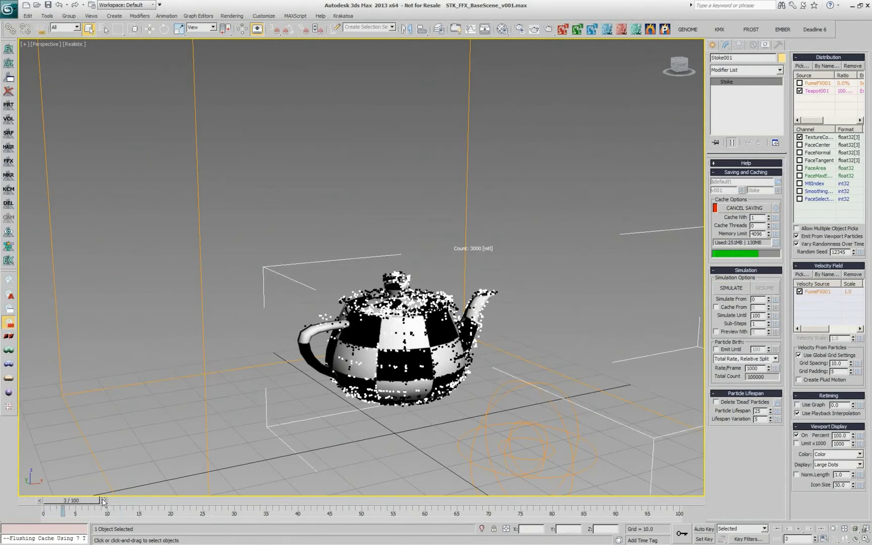
pyautogui.click(103, 500)
pyautogui.click(109, 500)
pyautogui.moveTo(115, 501); pyautogui.dragTo(150, 502)
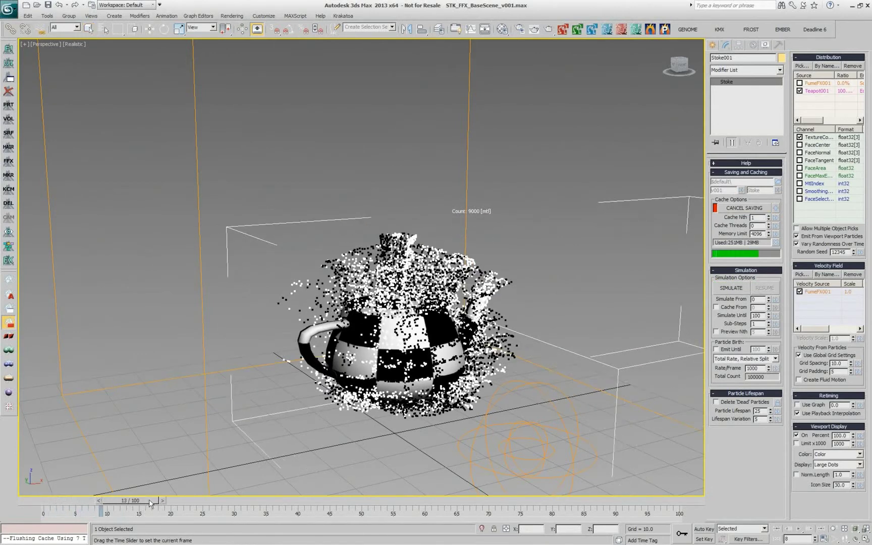
# Change Teapot001's distribution mode to Vertices and its emission selection to All.
pyautogui.click(825, 92)
pyautogui.click(806, 156)
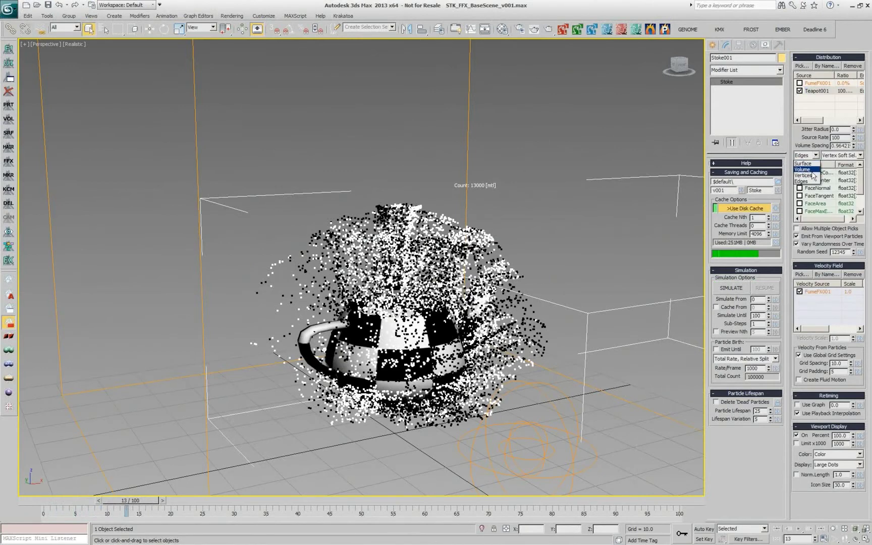
pyautogui.click(812, 176)
pyautogui.click(834, 155)
pyautogui.click(834, 165)
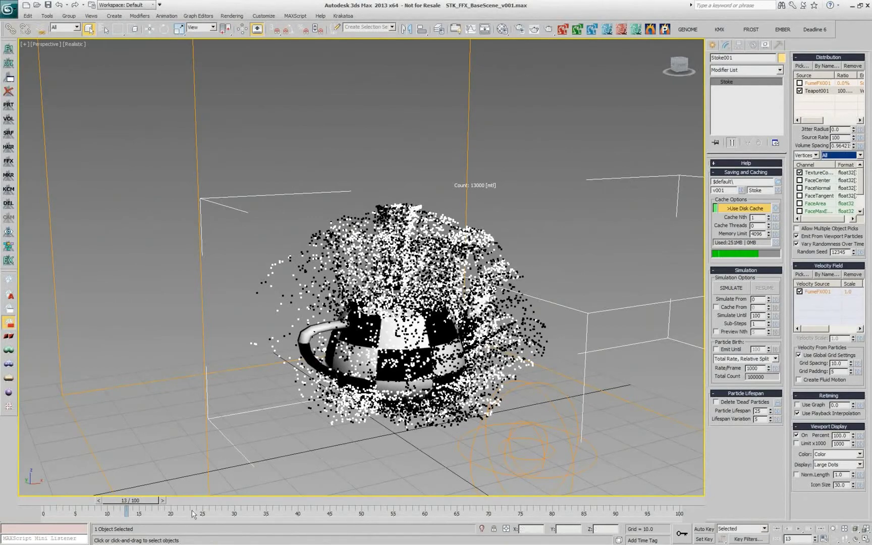
pyautogui.moveTo(159, 502); pyautogui.dragTo(284, 493)
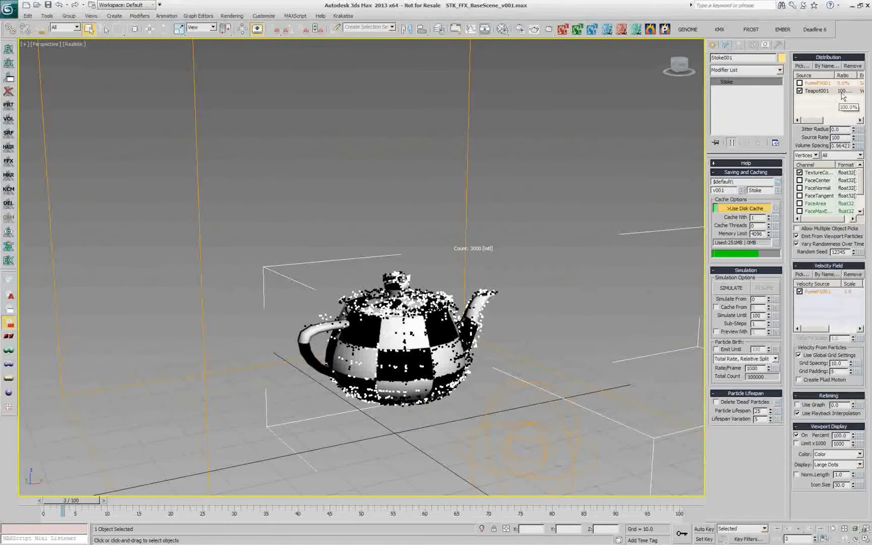
# Set Teapot001's Jitter Radius to 1.0 and the particle birth Rate/Frame to 10000.
pyautogui.doubleClick(838, 129)
pyautogui.write('1')
pyautogui.press('Return')
pyautogui.click(763, 368)
pyautogui.write('0')
pyautogui.press('Return')
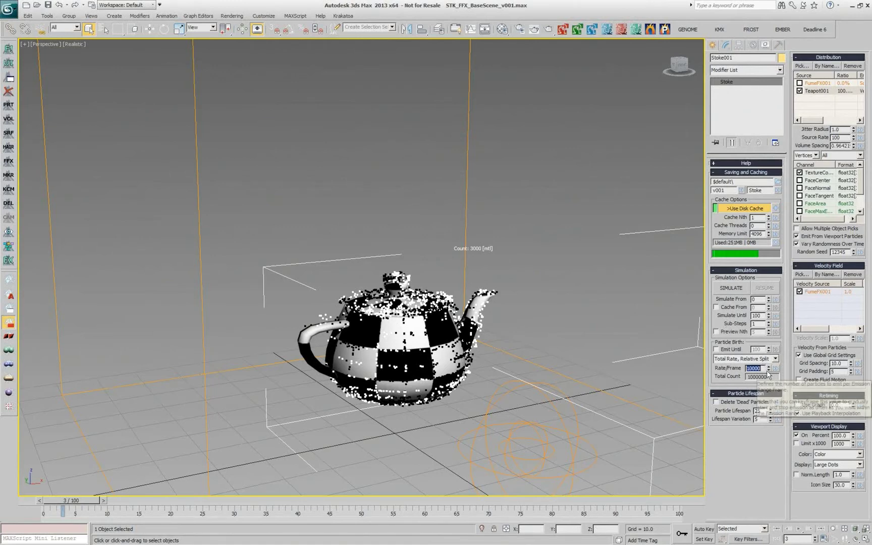
# Run the simulation partway, stop it, and scrub between frames 0 and 24 to examine the jittered vertex emission.
pyautogui.click(732, 289)
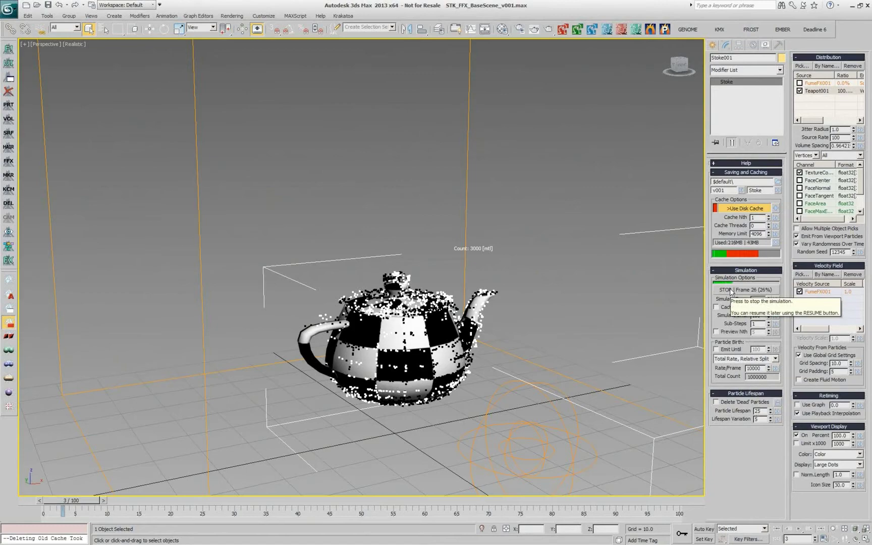
pyautogui.click(731, 291)
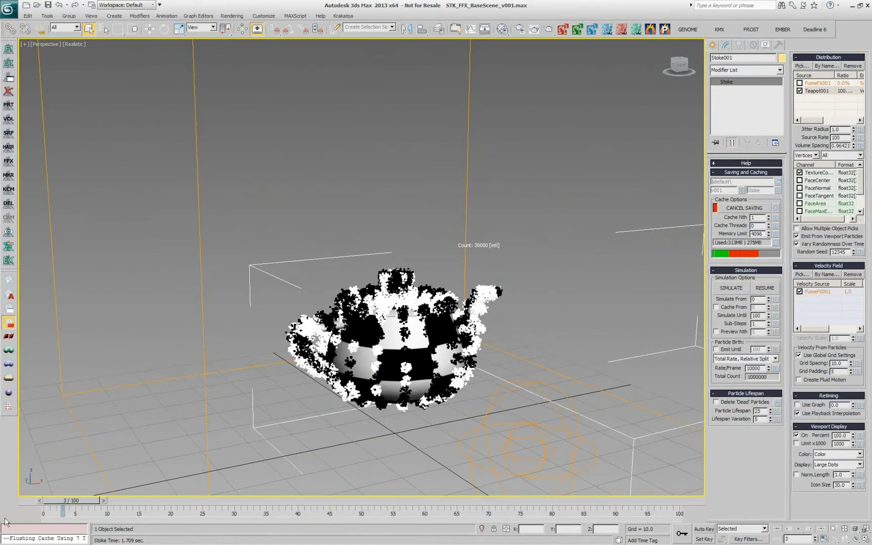
pyautogui.moveTo(62, 501); pyautogui.dragTo(186, 485)
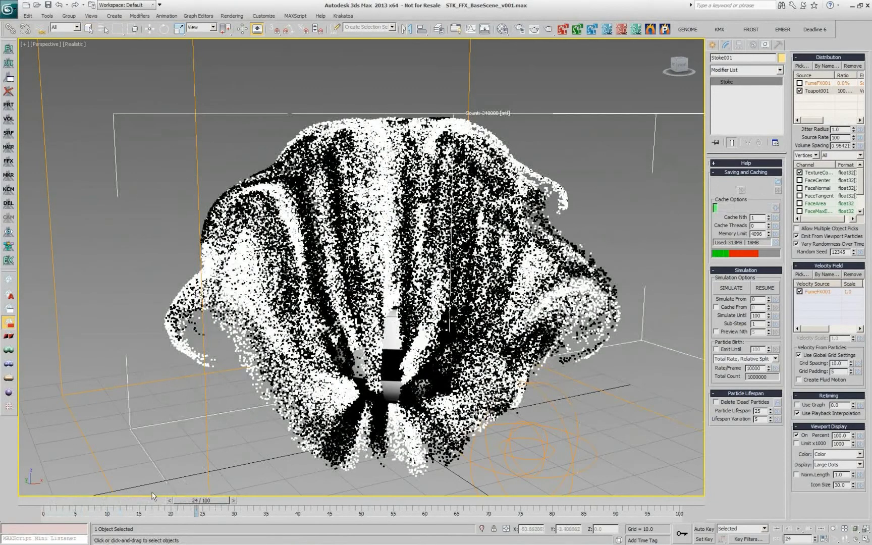
pyautogui.moveTo(41, 502); pyautogui.dragTo(156, 501)
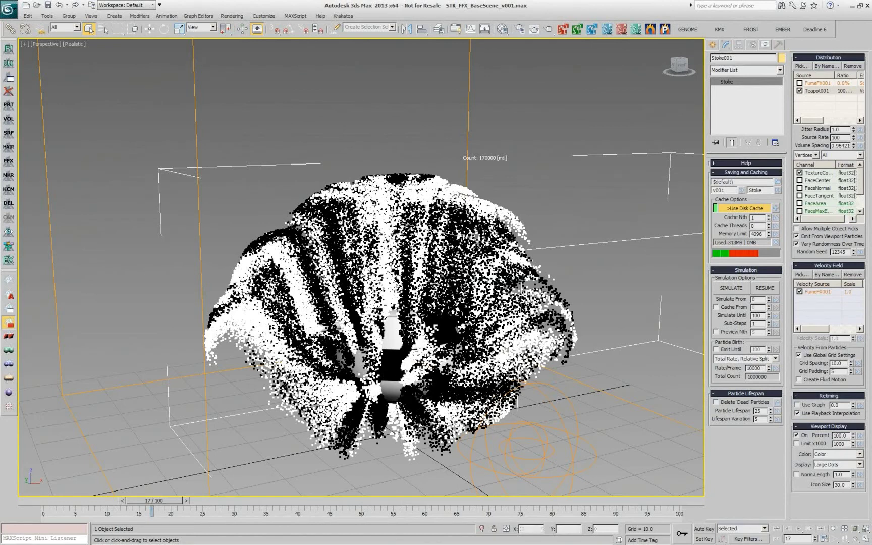
pyautogui.click(54, 498)
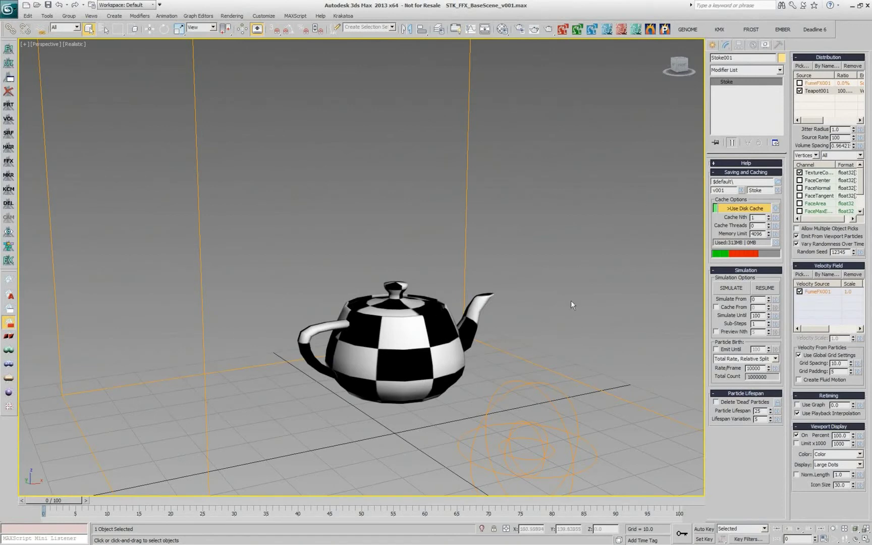
# Create a GeoSphere with a radius of about 9 on the grid in front of the teapot.
pyautogui.click(714, 45)
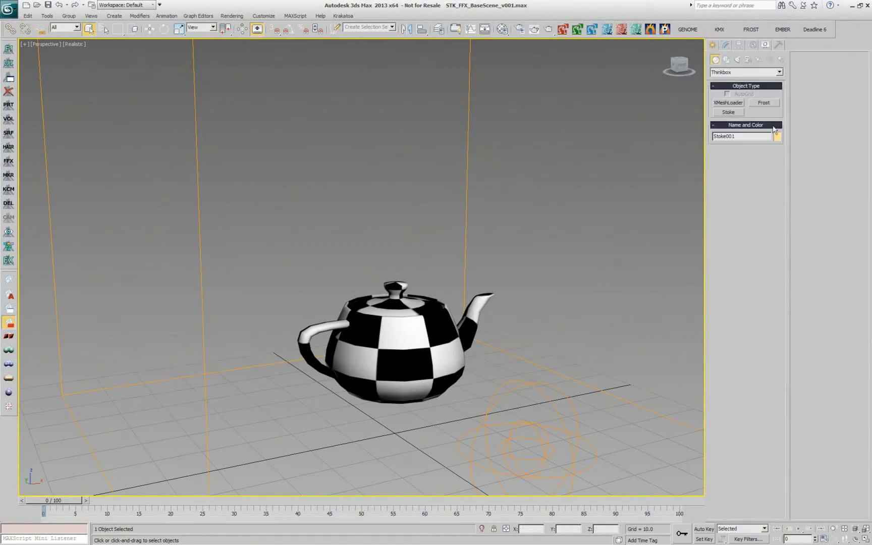
pyautogui.click(723, 73)
pyautogui.click(733, 76)
pyautogui.click(762, 113)
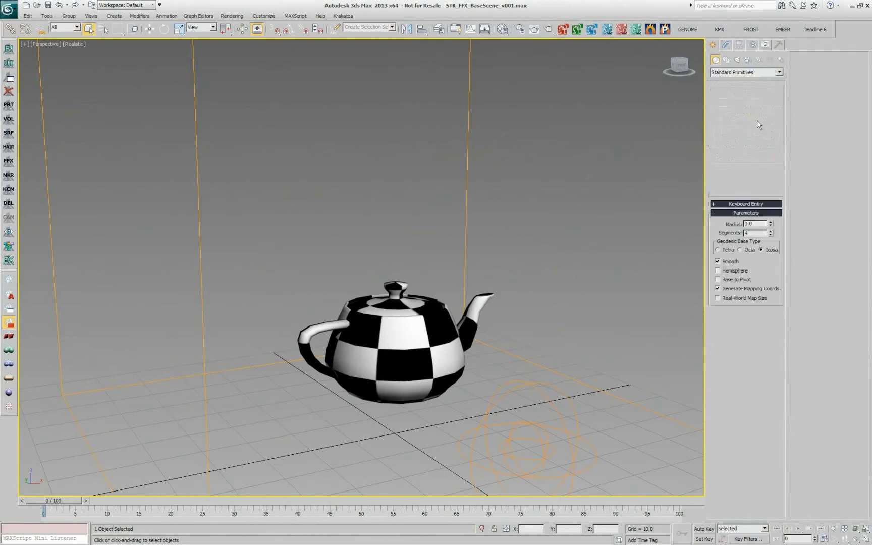
pyautogui.moveTo(465, 418); pyautogui.dragTo(476, 432)
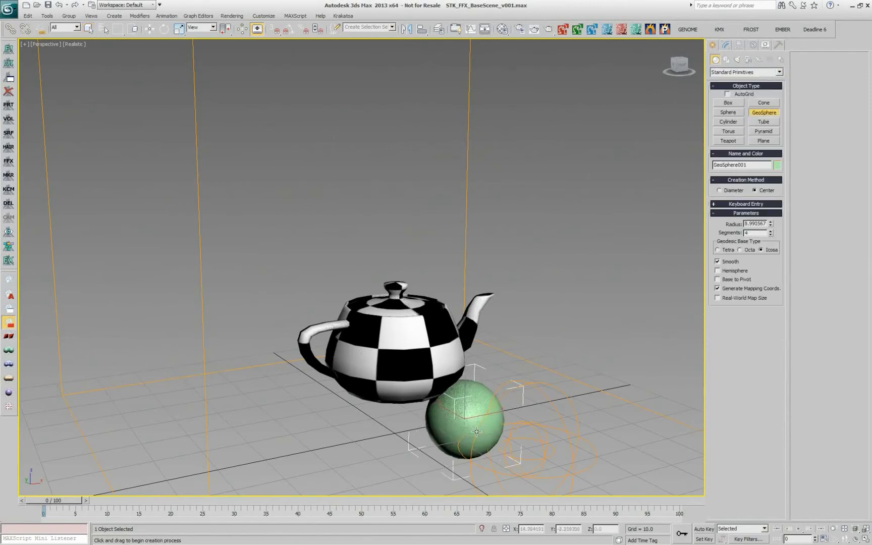
pyautogui.rightClick(477, 432)
# Move the GeoSphere next to the teapot's spout, to about X 31.3 and Z 9.6.
pyautogui.rightClick(448, 405)
pyautogui.click(457, 408)
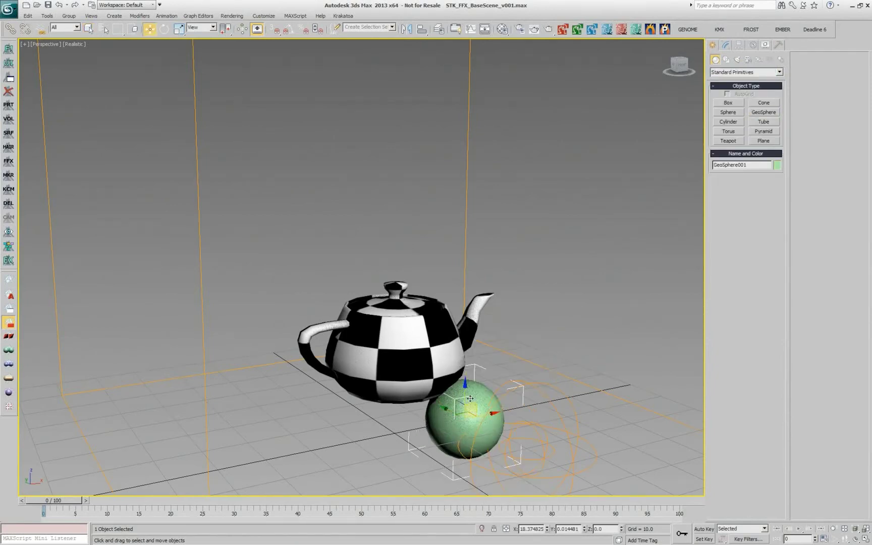
pyautogui.moveTo(470, 399); pyautogui.dragTo(512, 358)
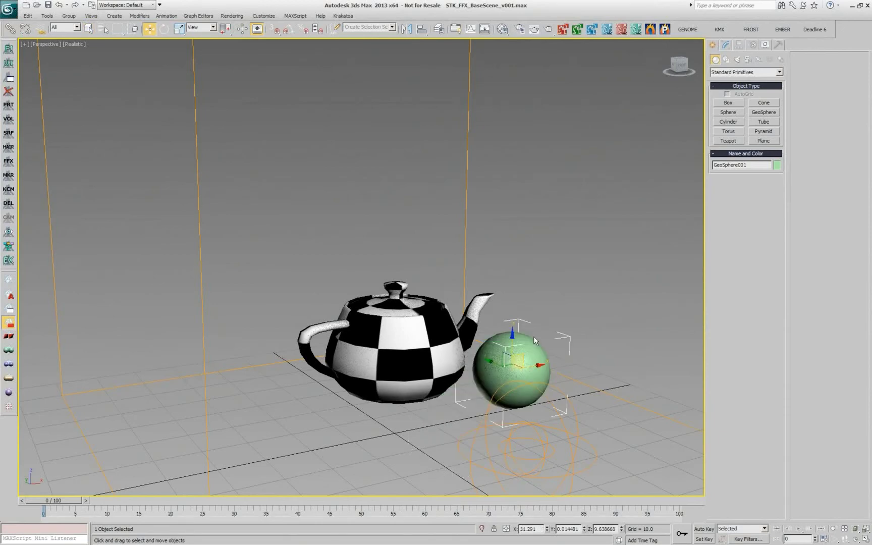
# Select the Stoke object and add the GeoSphere as another distribution source.
pyautogui.scroll(-5, 586, 295)
pyautogui.click(567, 327)
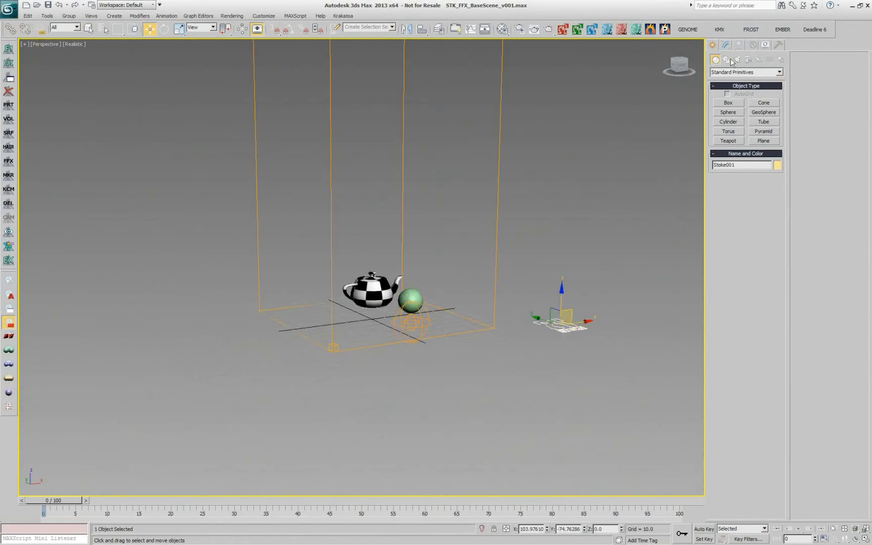
pyautogui.click(727, 46)
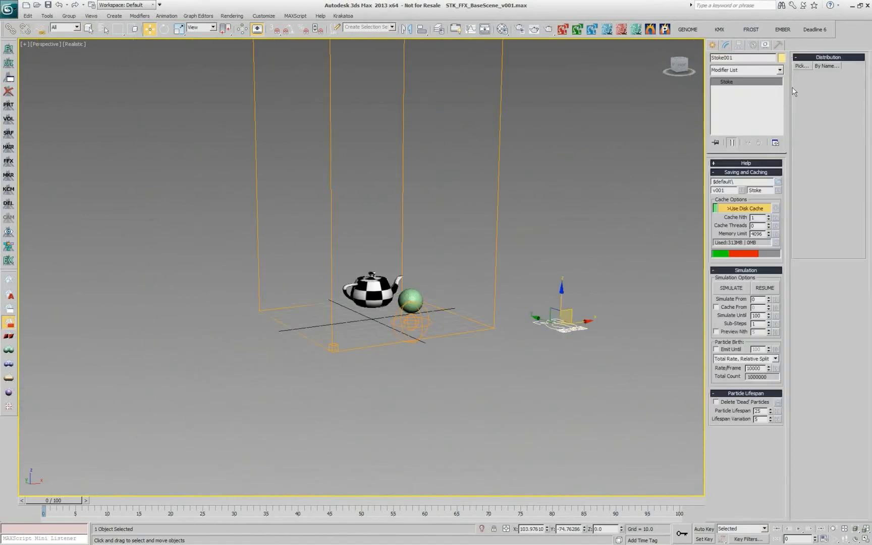
pyautogui.click(803, 66)
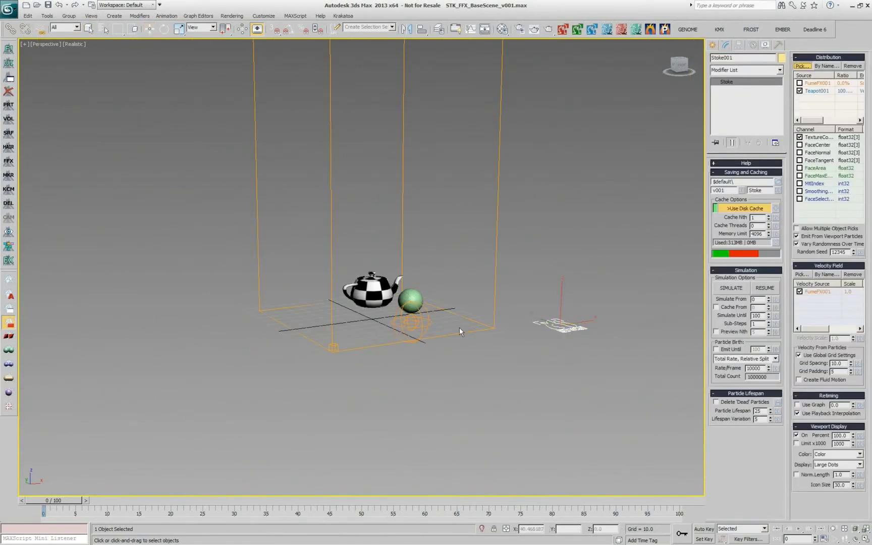
pyautogui.click(411, 299)
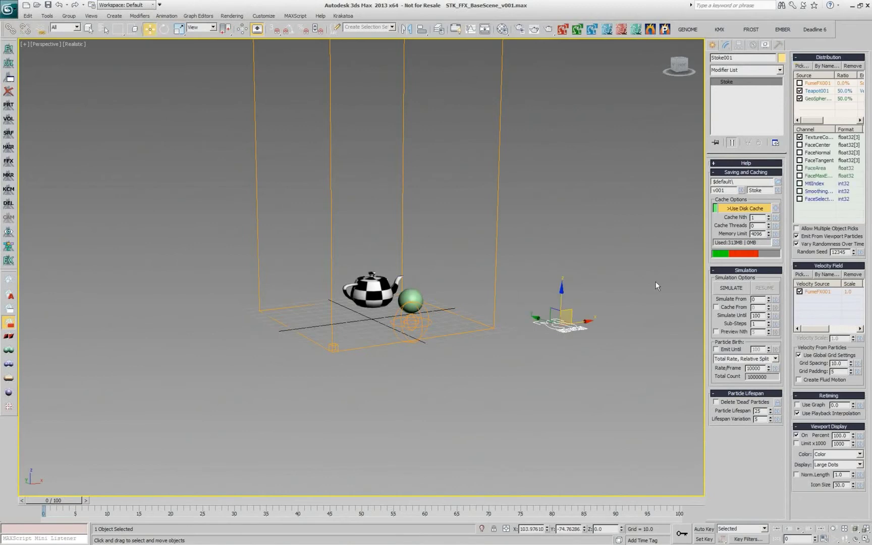
# Compare the ratio, jitter radius, source rate and distribution mode of the Teapot001 and GeoSphere sources.
pyautogui.click(841, 91)
pyautogui.click(841, 98)
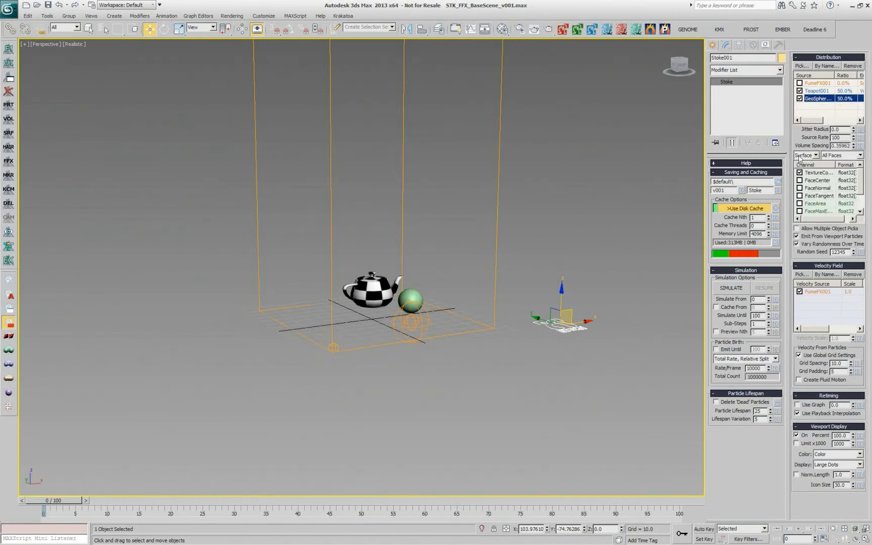
pyautogui.click(817, 92)
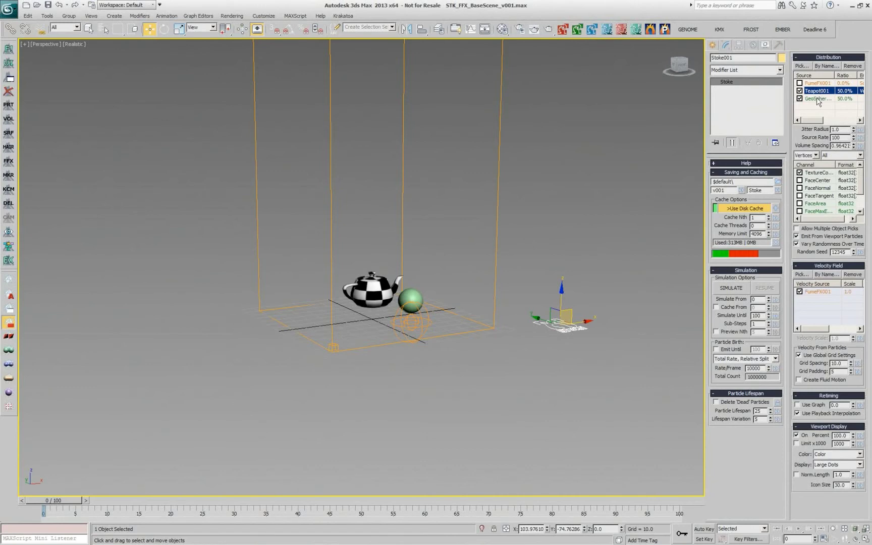
pyautogui.click(818, 98)
pyautogui.click(821, 92)
pyautogui.click(818, 99)
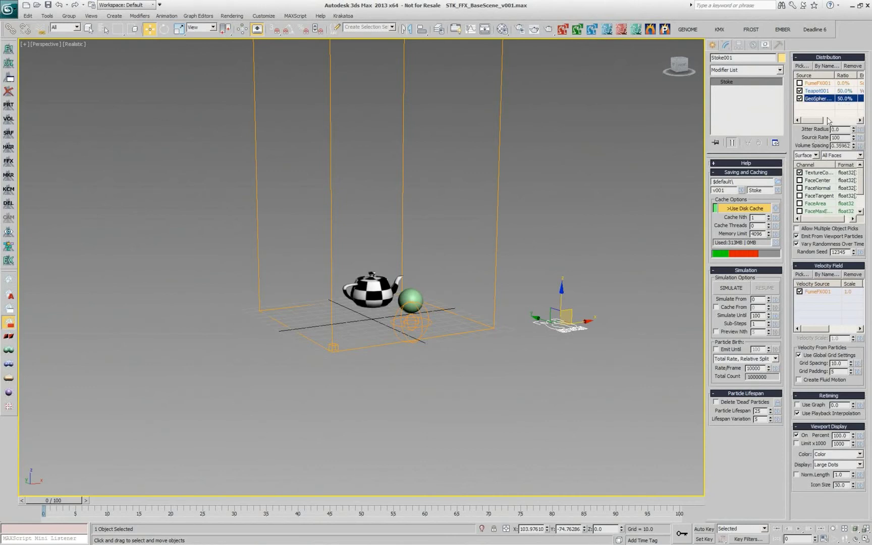
pyautogui.click(845, 91)
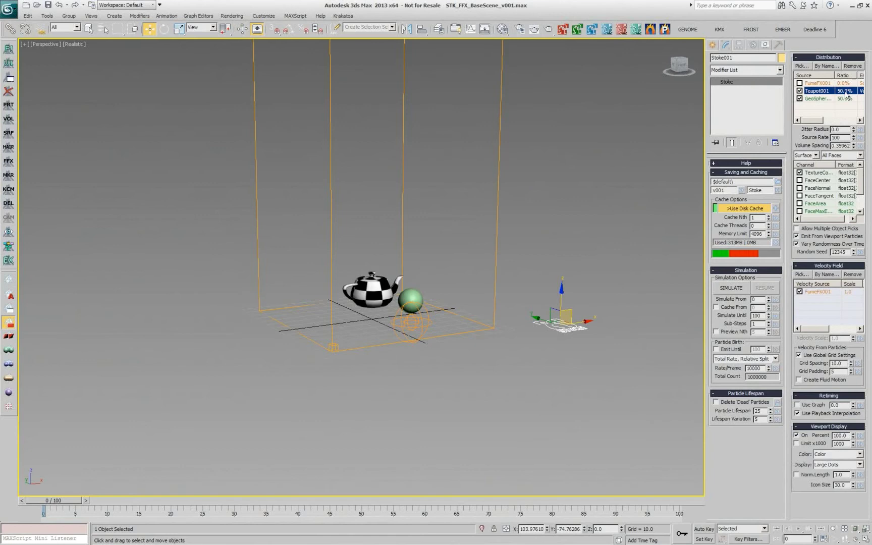
pyautogui.doubleClick(842, 137)
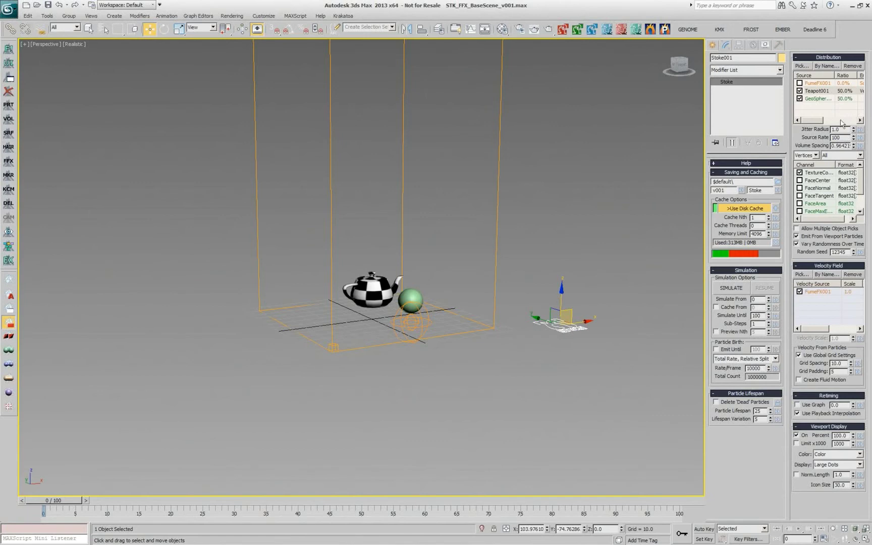
# Set the source rate of the Teapot001 distribution source to 200.
pyautogui.click(833, 92)
pyautogui.click(834, 137)
# Try the Total Rate, Equally Split and Total Rate, Every Source modes for particle birth to compare the per-source rates.
pyautogui.click(749, 358)
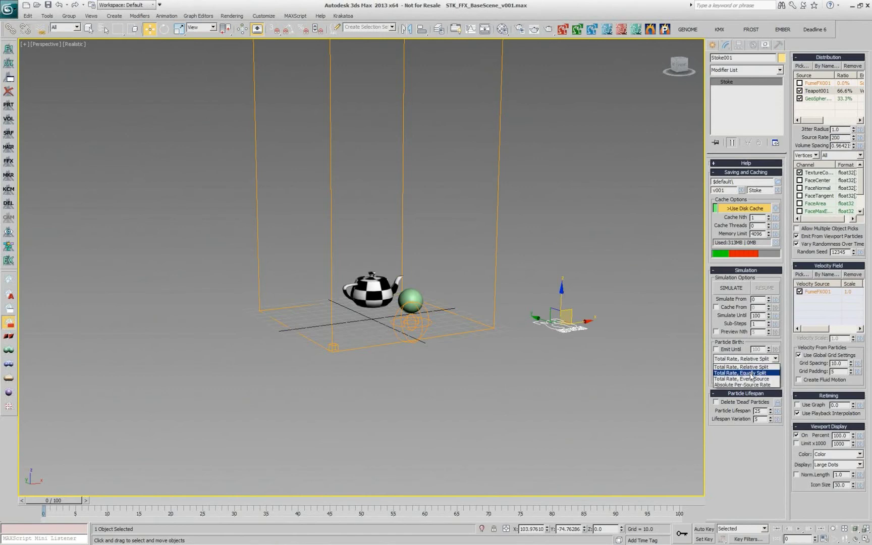
pyautogui.click(751, 374)
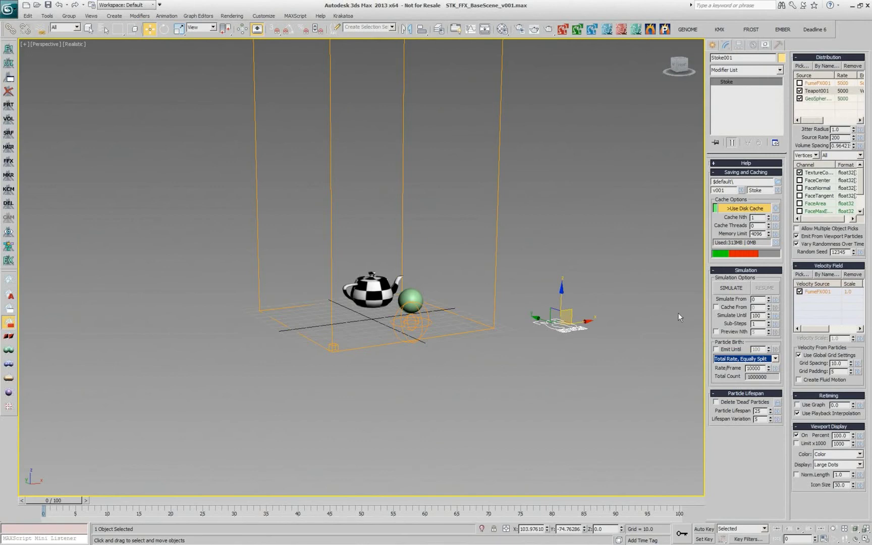
pyautogui.click(747, 359)
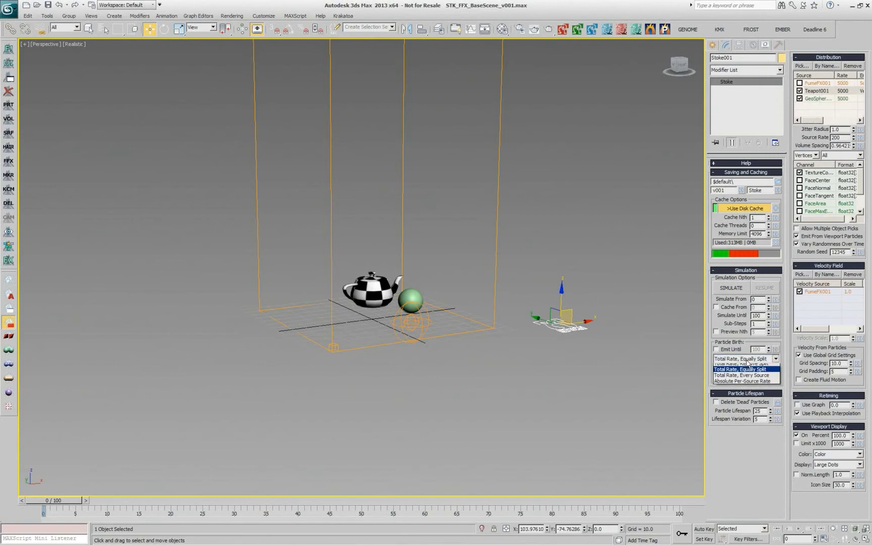
pyautogui.click(747, 380)
pyautogui.moveTo(761, 364)
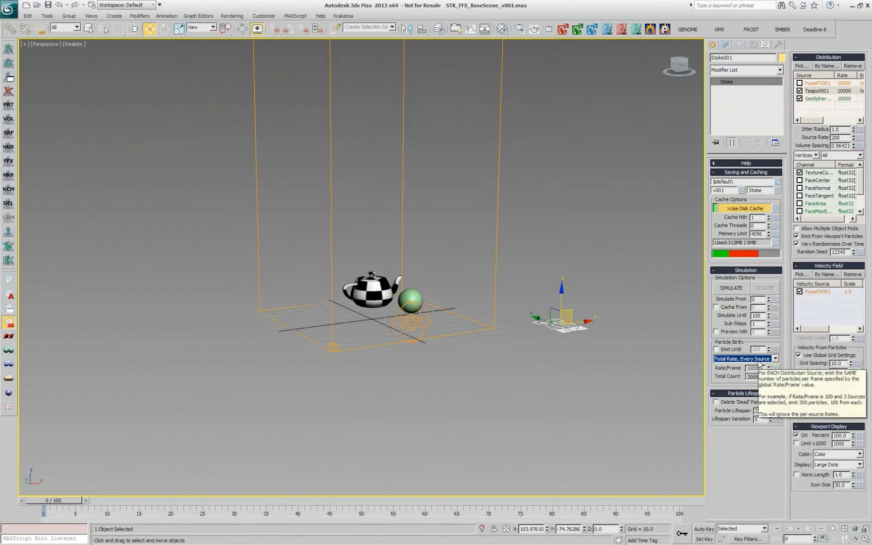
# Set the particle birth mode to Absolute Per-Source Rate and check the total particle count.
pyautogui.click(727, 359)
pyautogui.click(747, 387)
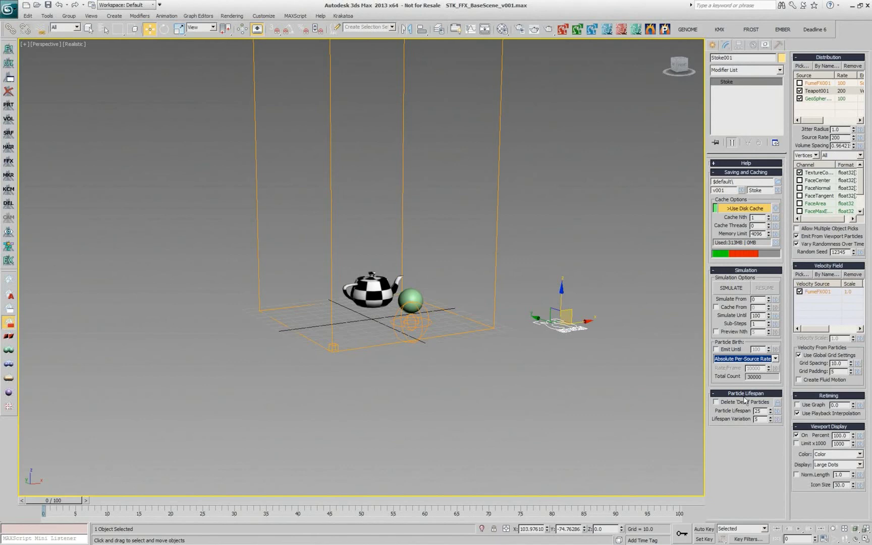
pyautogui.moveTo(765, 377); pyautogui.dragTo(734, 378)
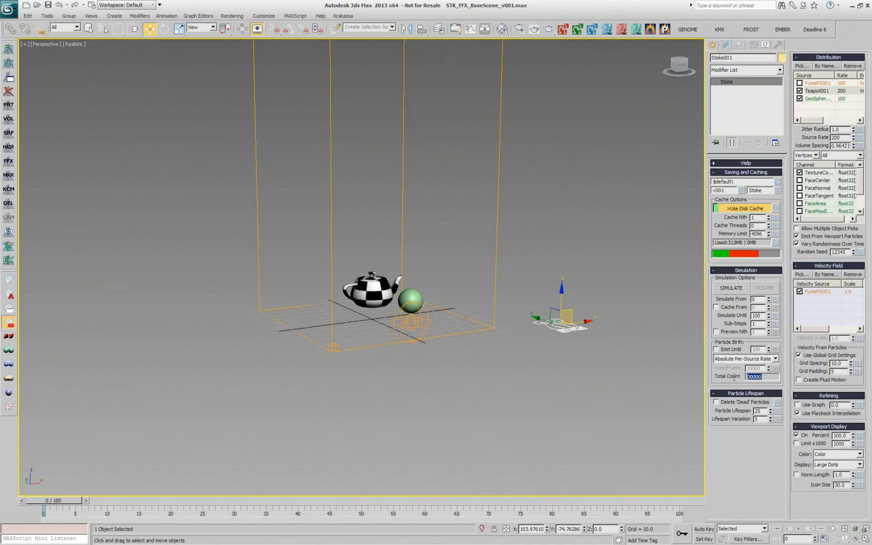
# Simulate the Stoke particles and scrub the timeline to frame 64 and back to 0 to review the emission from both sources.
pyautogui.click(733, 288)
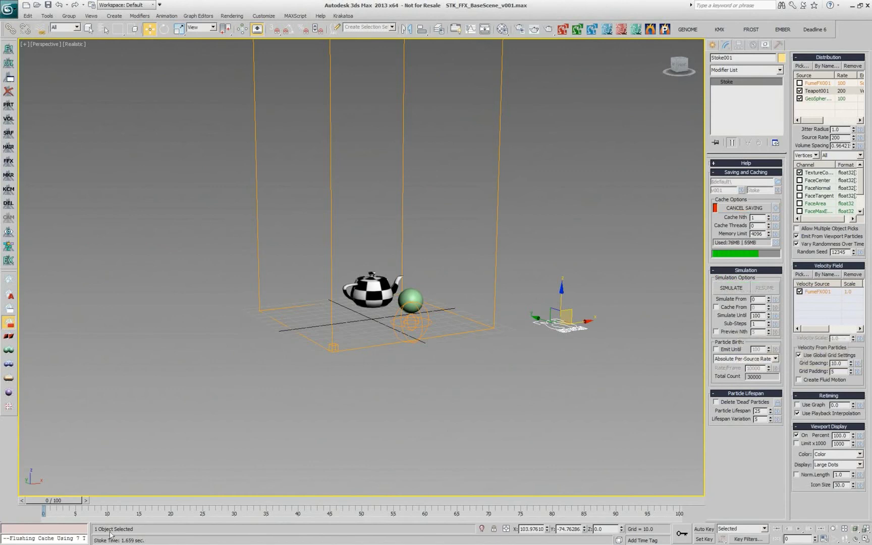
pyautogui.moveTo(64, 500); pyautogui.dragTo(464, 499)
pyautogui.press('w')
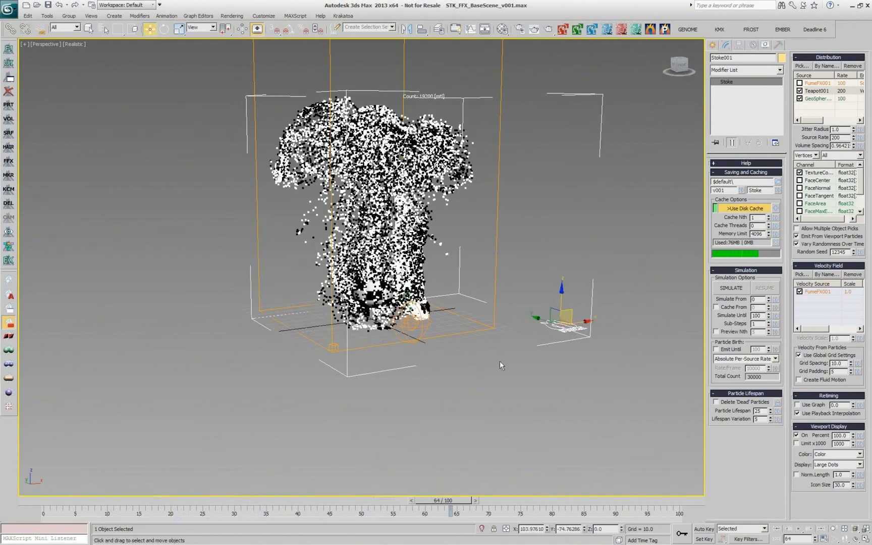
pyautogui.keyDown('alt'); pyautogui.moveTo(500, 362); pyautogui.dragTo(395, 402, button='middle'); pyautogui.keyUp('alt')
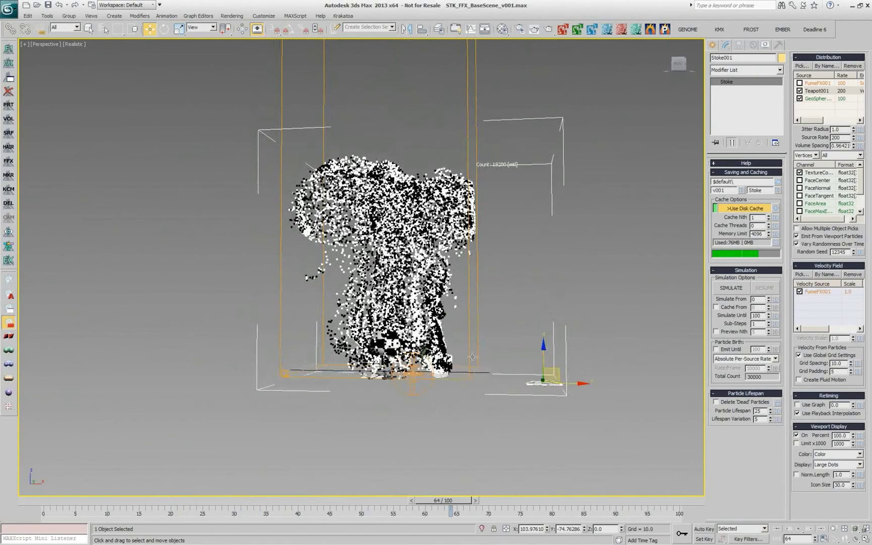
pyautogui.moveTo(457, 500); pyautogui.dragTo(45, 501)
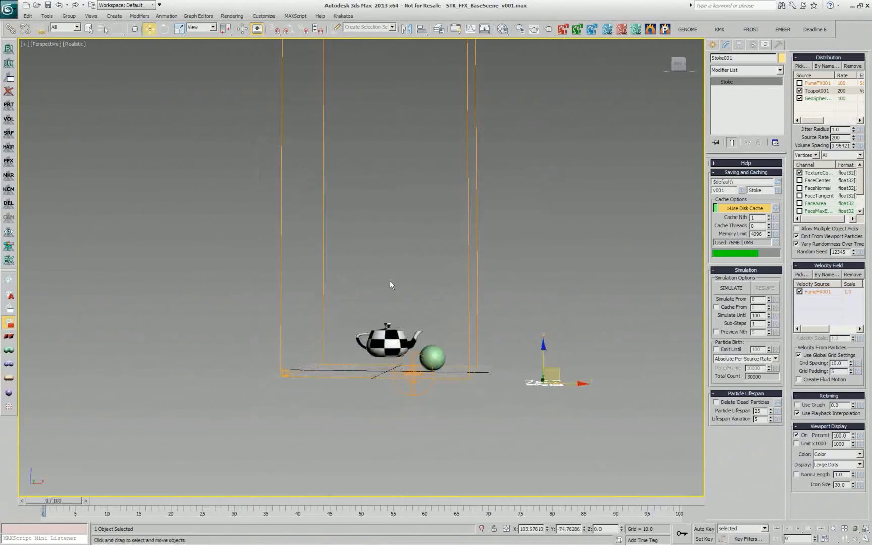